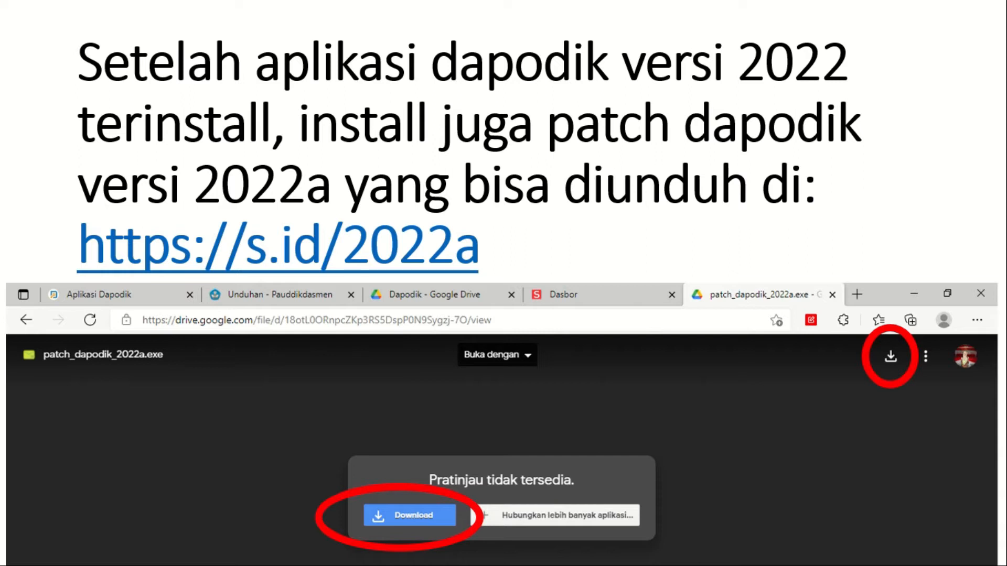
Step: End the slide show and switch to the Aplikasi Dapodik page in Microsoft Edge
{"action": "key", "text": "Right"}
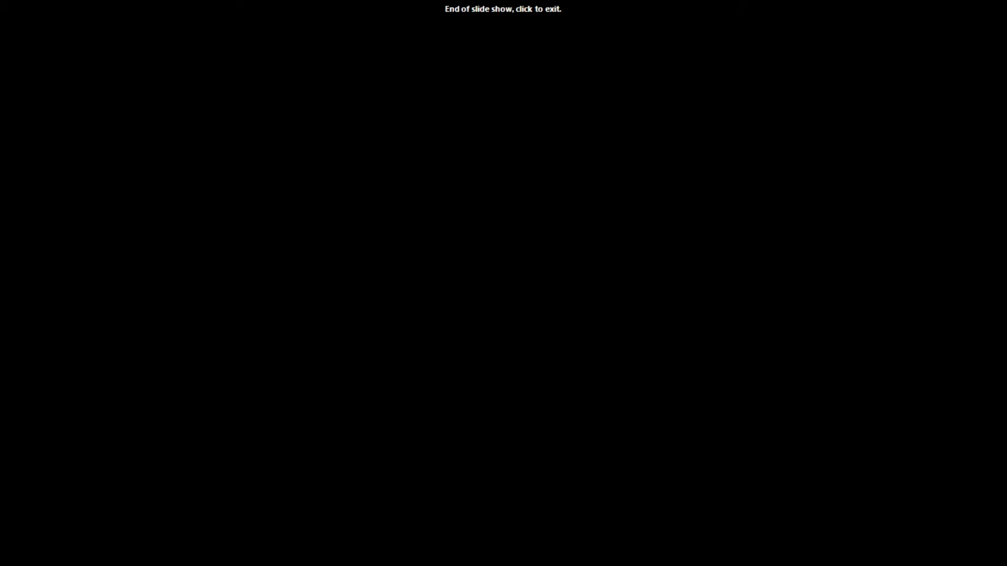
{"action": "key", "text": "Escape"}
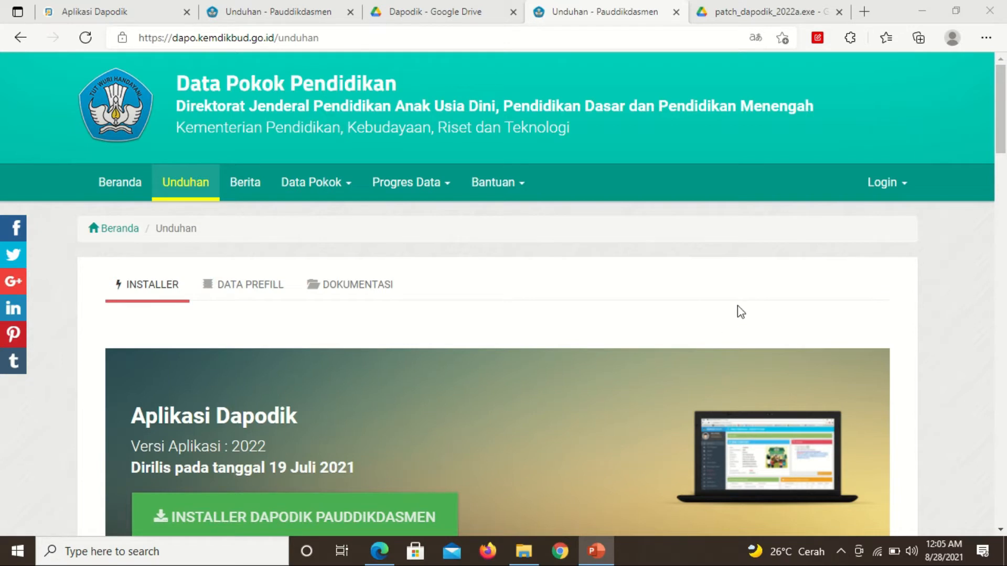
{"action": "left_click", "coordinate": [377, 551]}
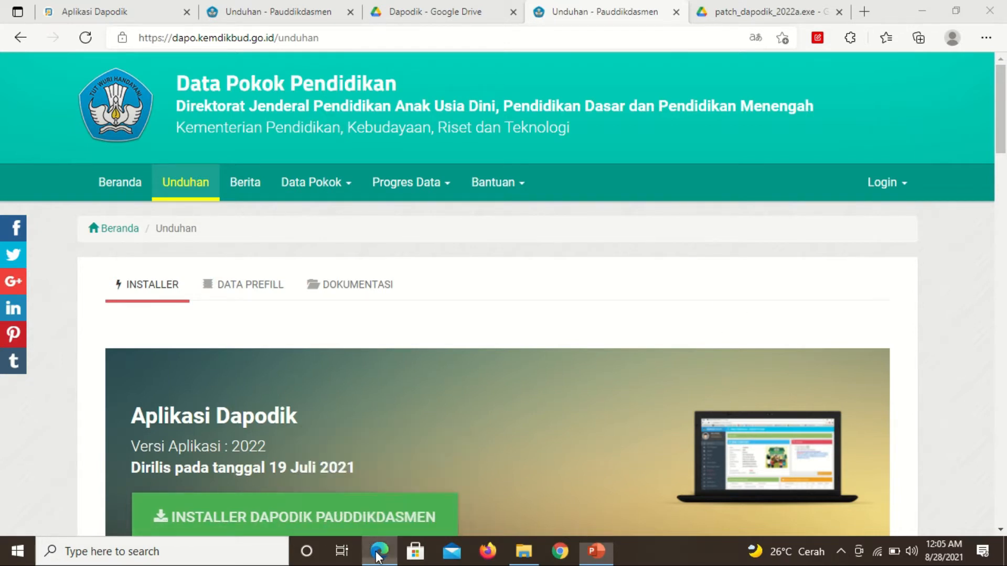
{"action": "left_click", "coordinate": [76, 13]}
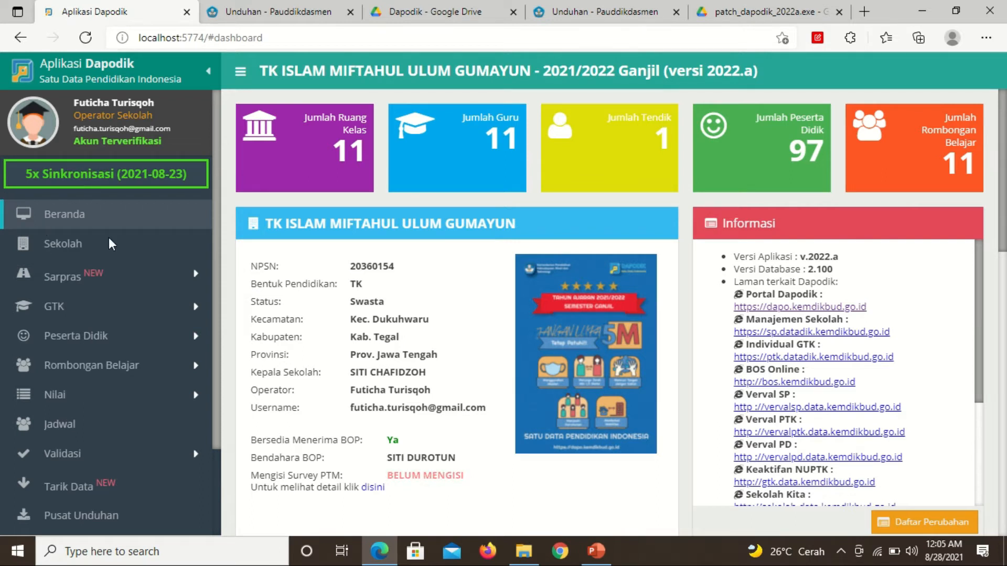
Step: Review the school's detail data in Data Rinci PAUD, Data Periodik, Sanitasi and Data Dinamis
{"action": "left_click", "coordinate": [64, 242]}
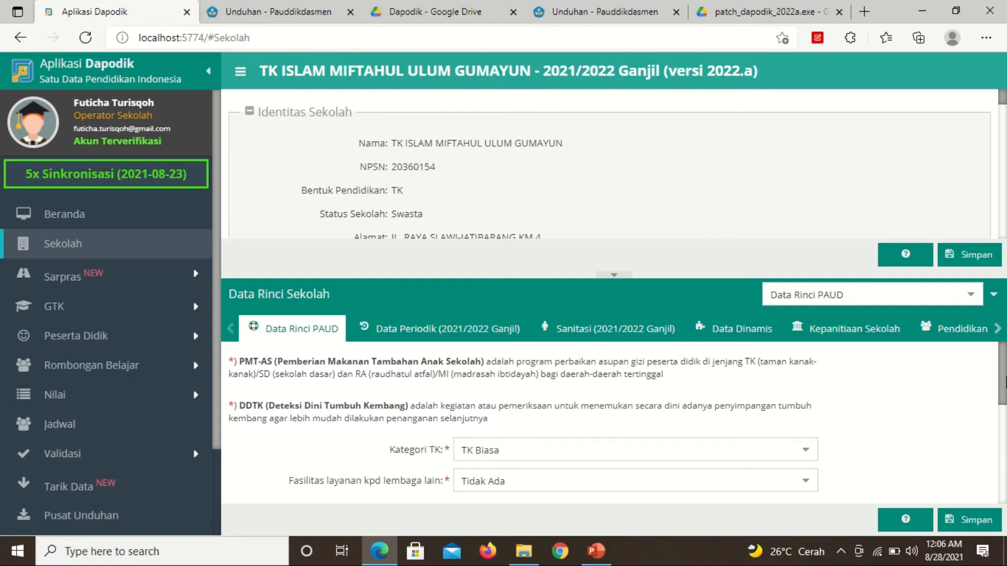
{"action": "left_click_drag", "start_coordinate": [1004, 383], "coordinate": [1001, 340]}
{"action": "left_click", "coordinate": [483, 330]}
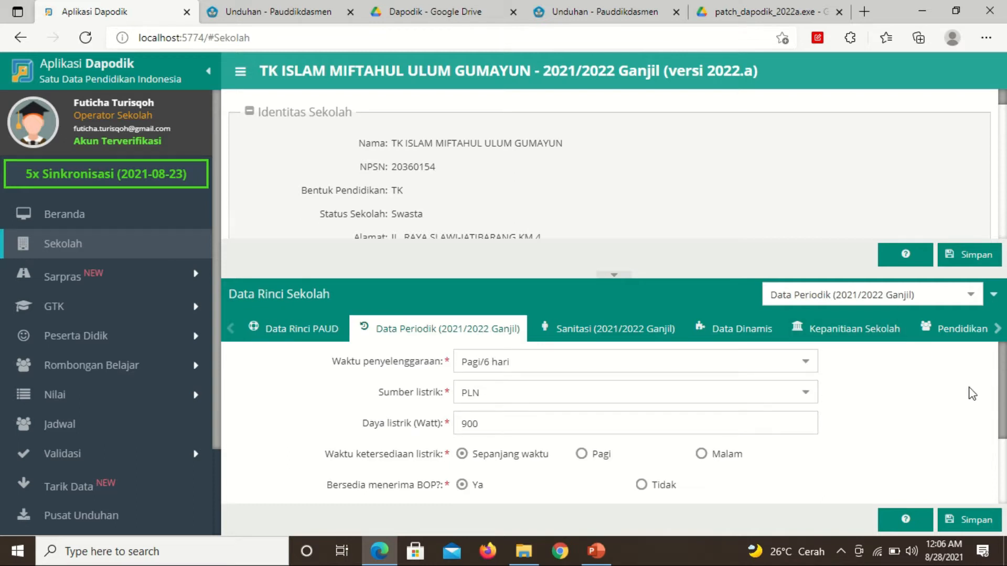
{"action": "left_click_drag", "start_coordinate": [1002, 413], "coordinate": [1004, 495]}
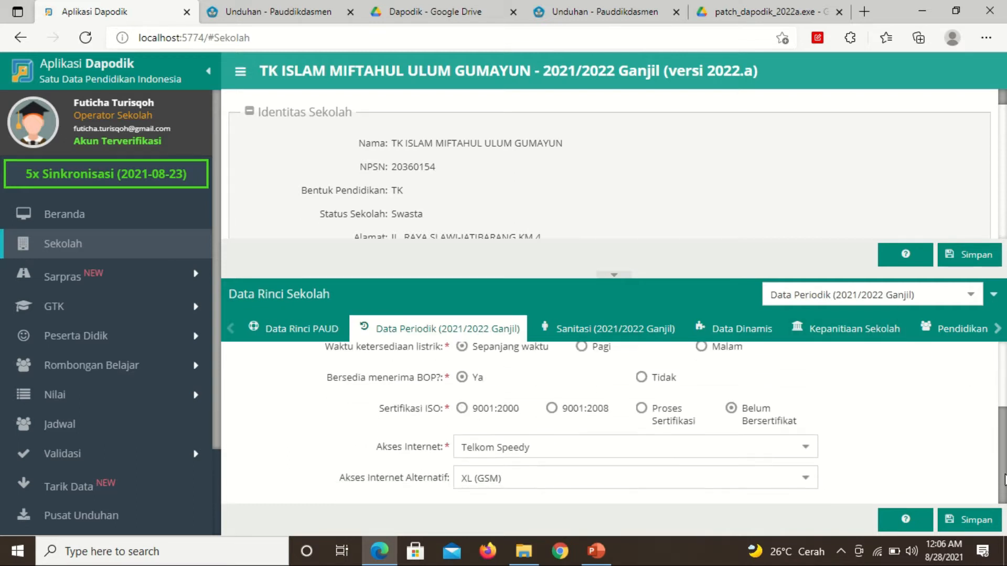
{"action": "left_click", "coordinate": [620, 329]}
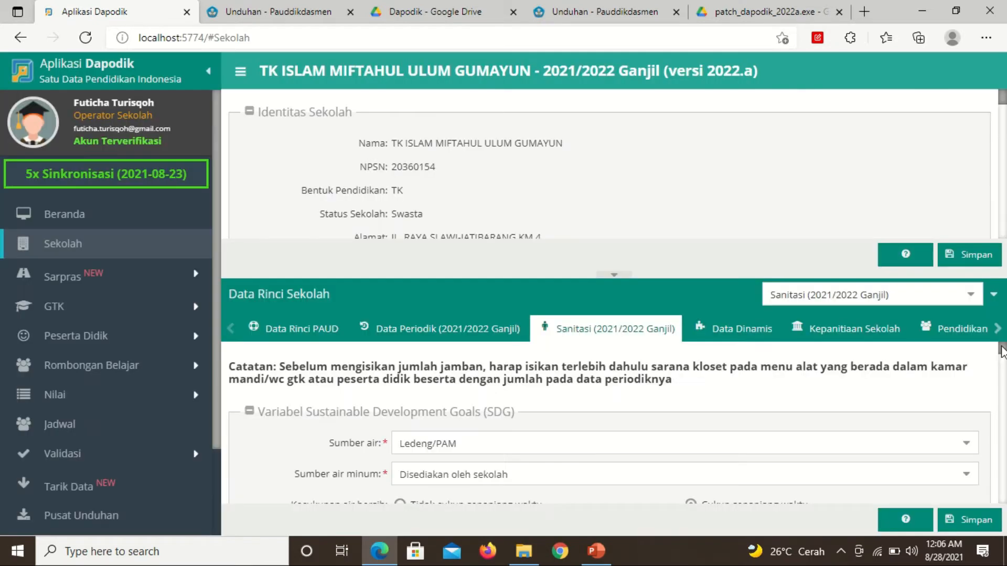
{"action": "mouse_move", "coordinate": [1002, 351]}
{"action": "left_mouse_down"}
{"action": "mouse_move", "coordinate": [1002, 501]}
{"action": "mouse_move", "coordinate": [992, 339]}
{"action": "left_mouse_up"}
{"action": "left_click", "coordinate": [733, 338]}
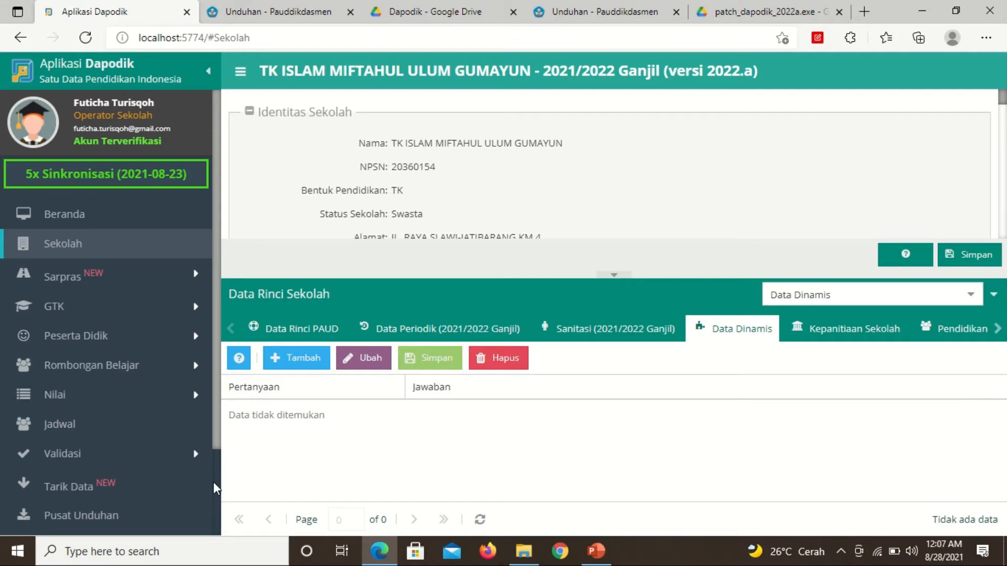
Step: Examine the school's land record under Tanah & Bangunan, including its available actions and remaining columns
{"action": "left_click", "coordinate": [63, 276]}
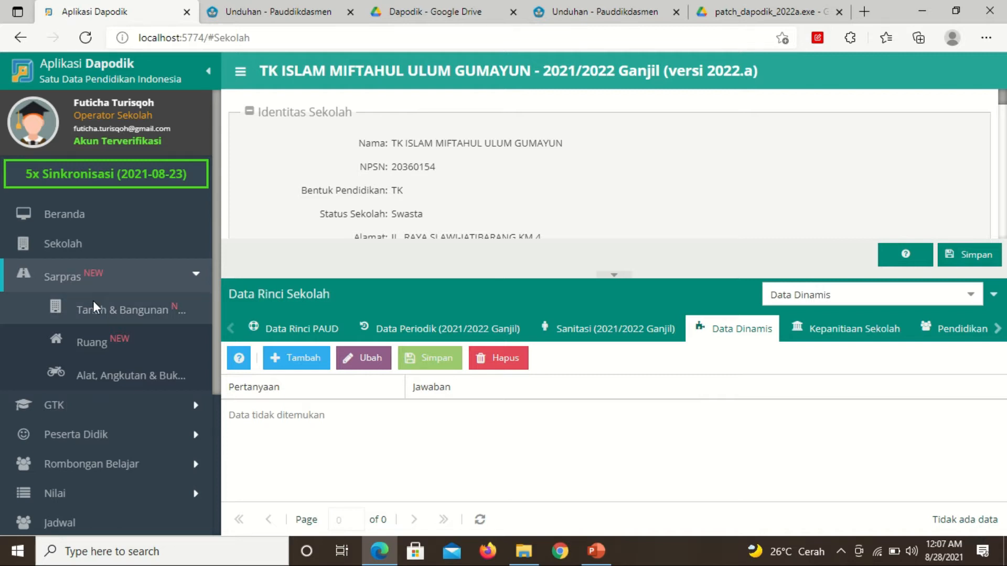
{"action": "left_click", "coordinate": [96, 316]}
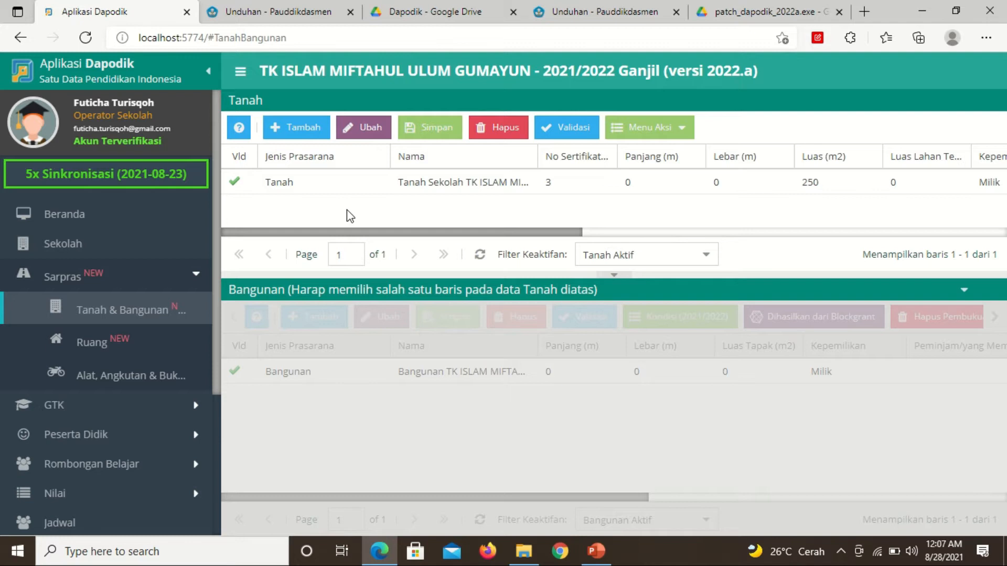
{"action": "left_click", "coordinate": [439, 187]}
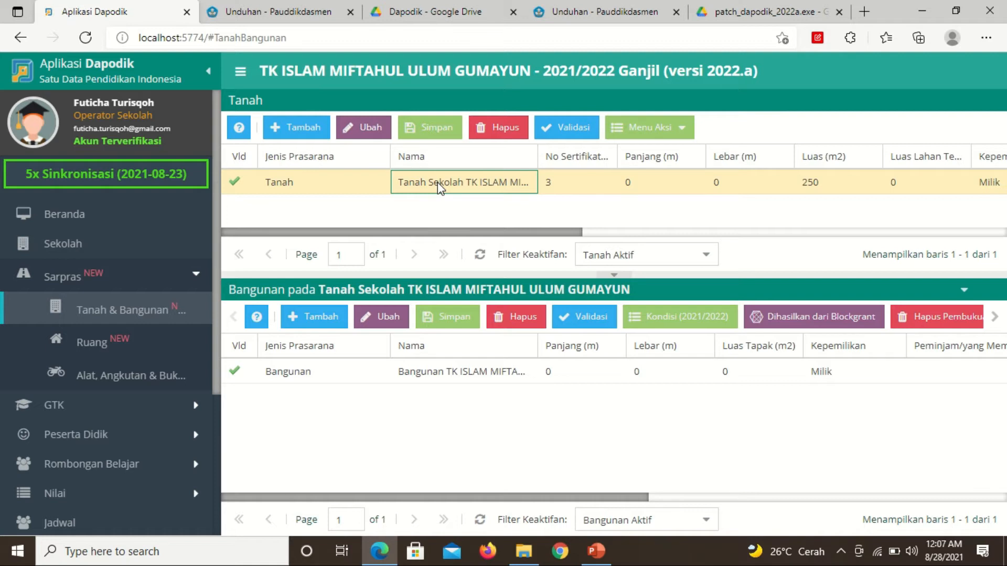
{"action": "left_click", "coordinate": [684, 133]}
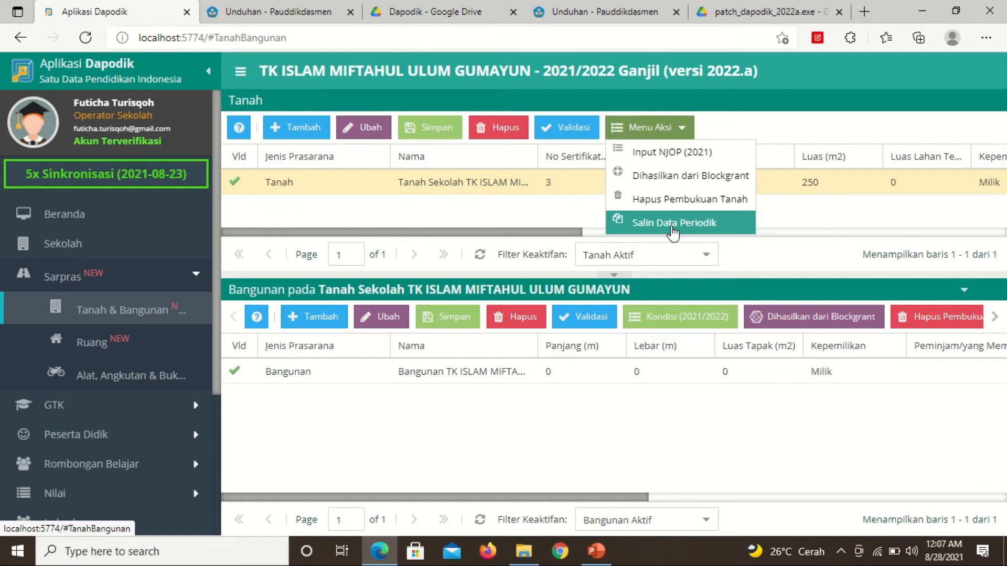
{"action": "left_click", "coordinate": [857, 215]}
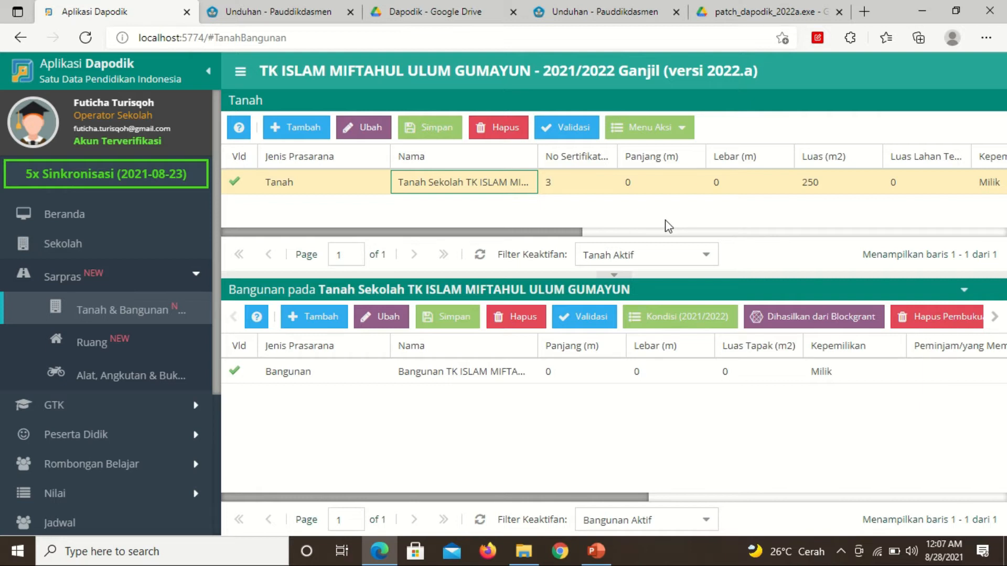
{"action": "left_click_drag", "start_coordinate": [541, 234], "coordinate": [796, 233]}
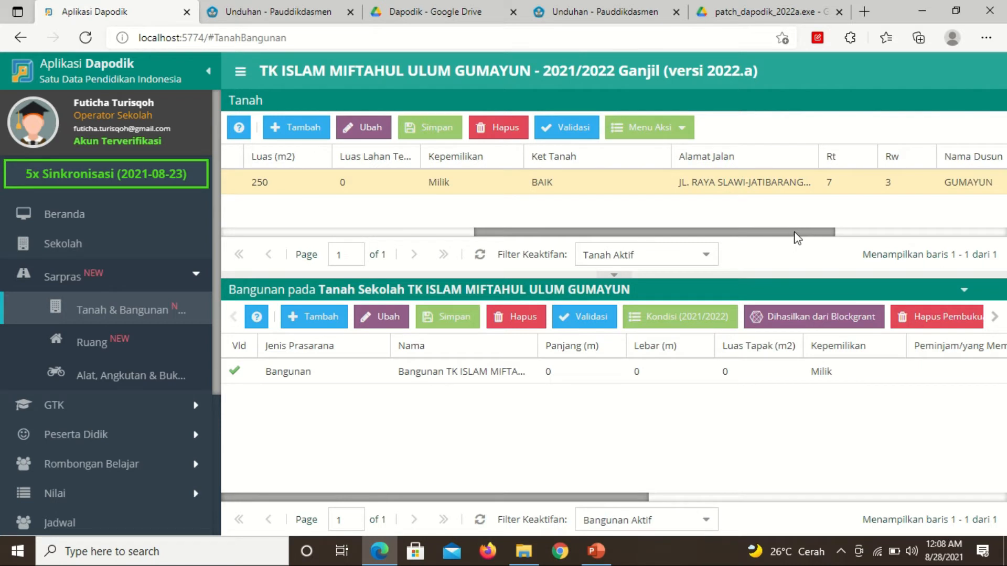
{"action": "left_click_drag", "start_coordinate": [797, 237], "coordinate": [541, 218]}
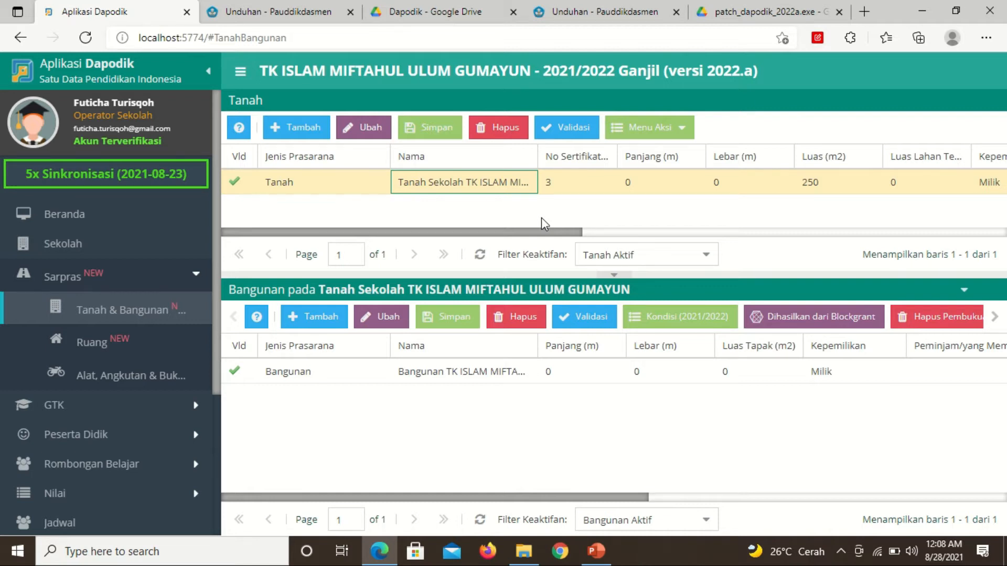
Step: View the 2021/2022 damage condition form of the school building record, and close it without saving
{"action": "left_click", "coordinate": [272, 372]}
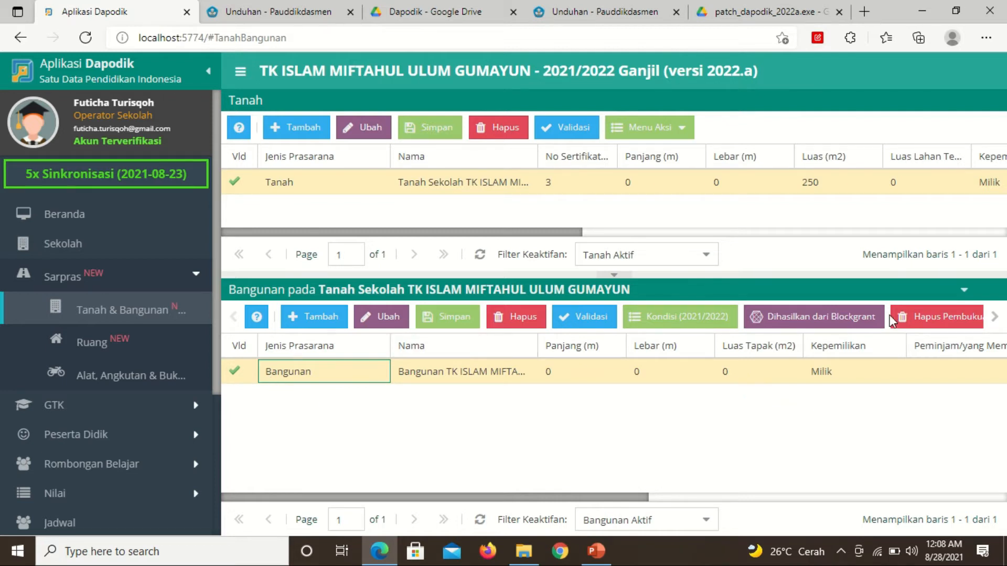
{"action": "left_click", "coordinate": [680, 320]}
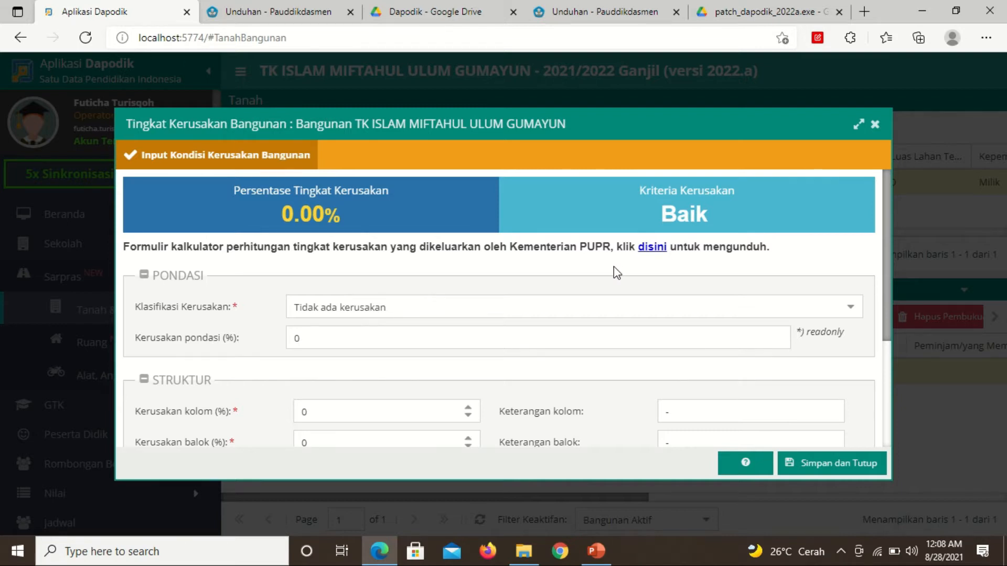
{"action": "left_click", "coordinate": [875, 126]}
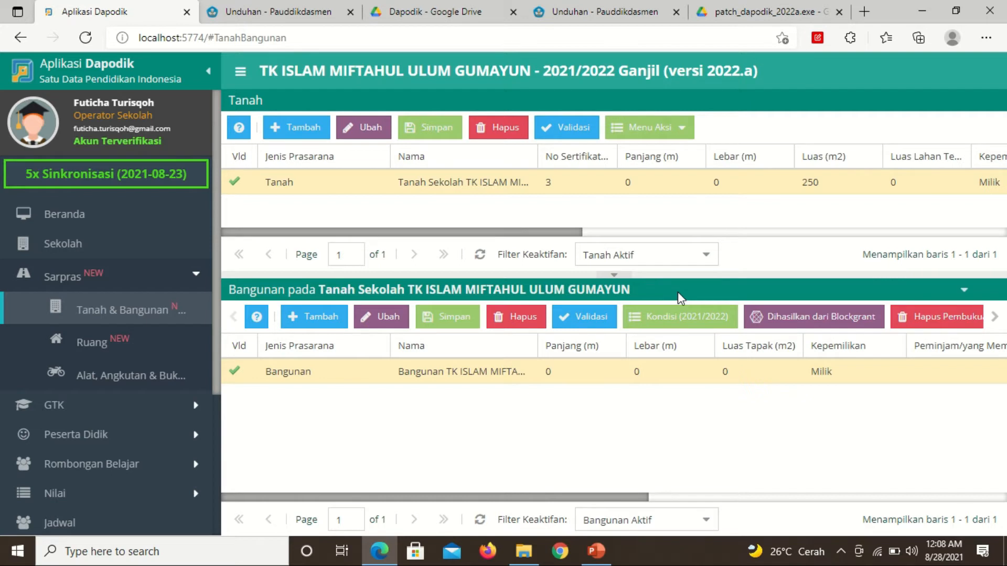
Step: List the building's classrooms under Ruang, and inspect the 2021/2022 damage condition form of Kelas A1 without saving
{"action": "left_click", "coordinate": [80, 341]}
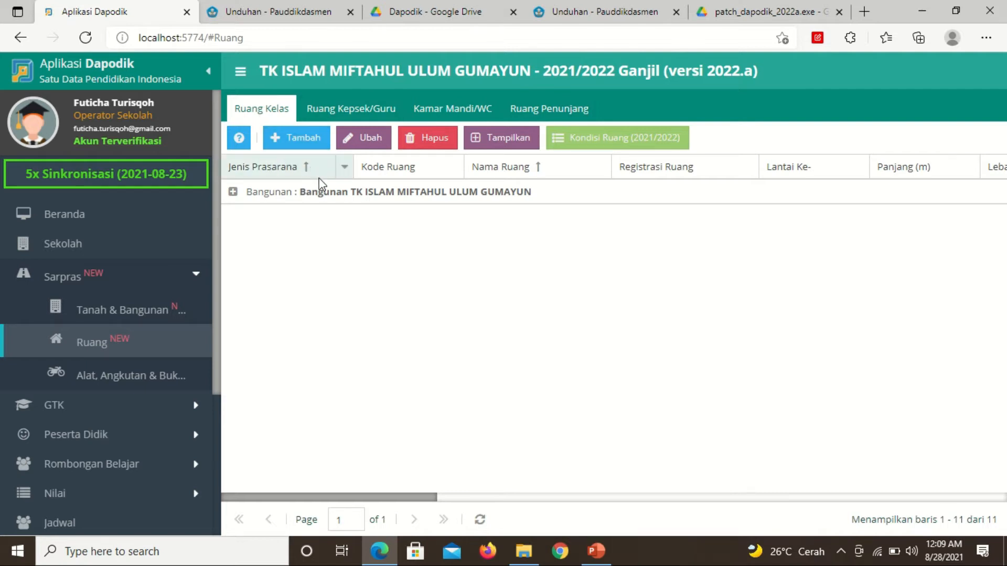
{"action": "left_click", "coordinate": [375, 198]}
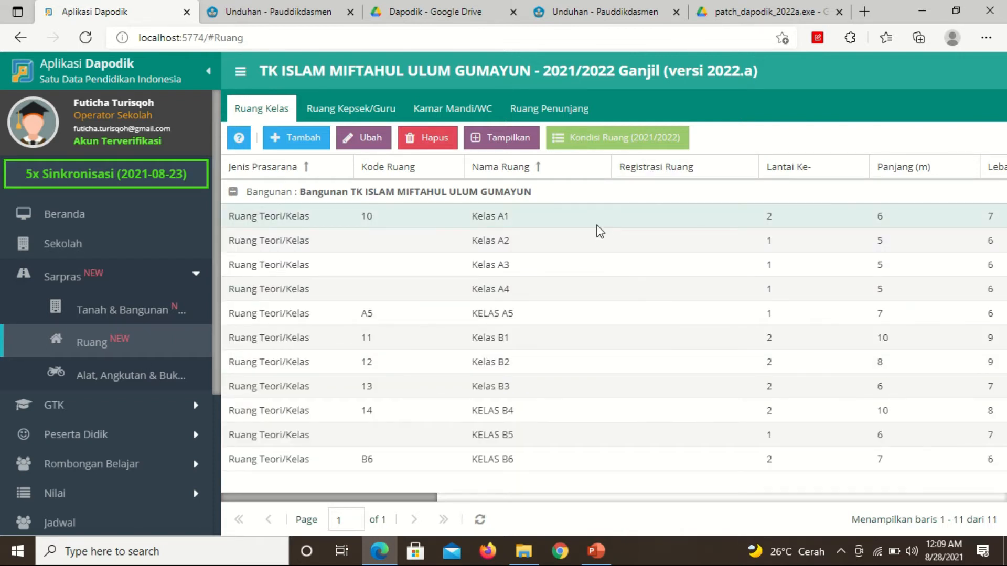
{"action": "left_click", "coordinate": [546, 220]}
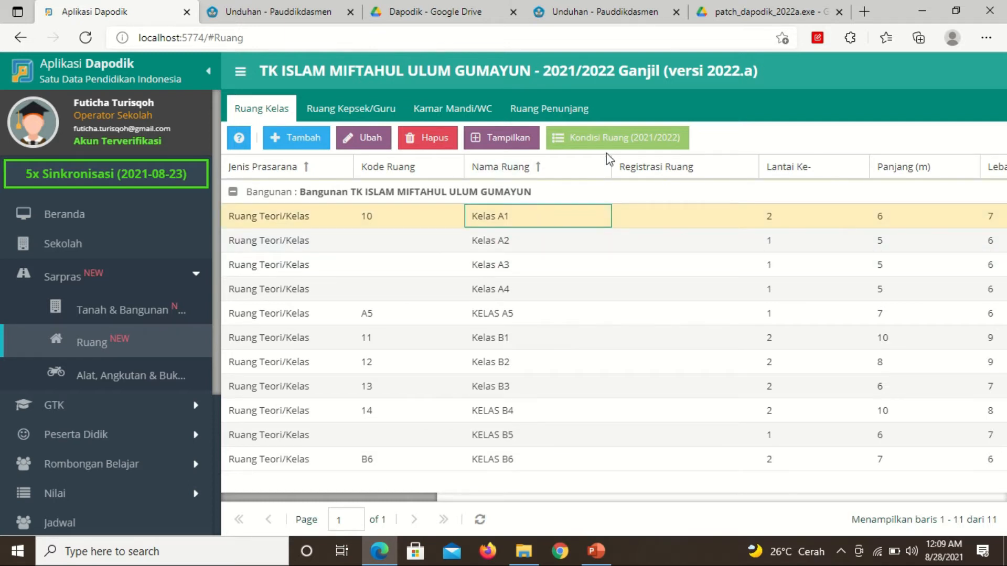
{"action": "left_click", "coordinate": [608, 139]}
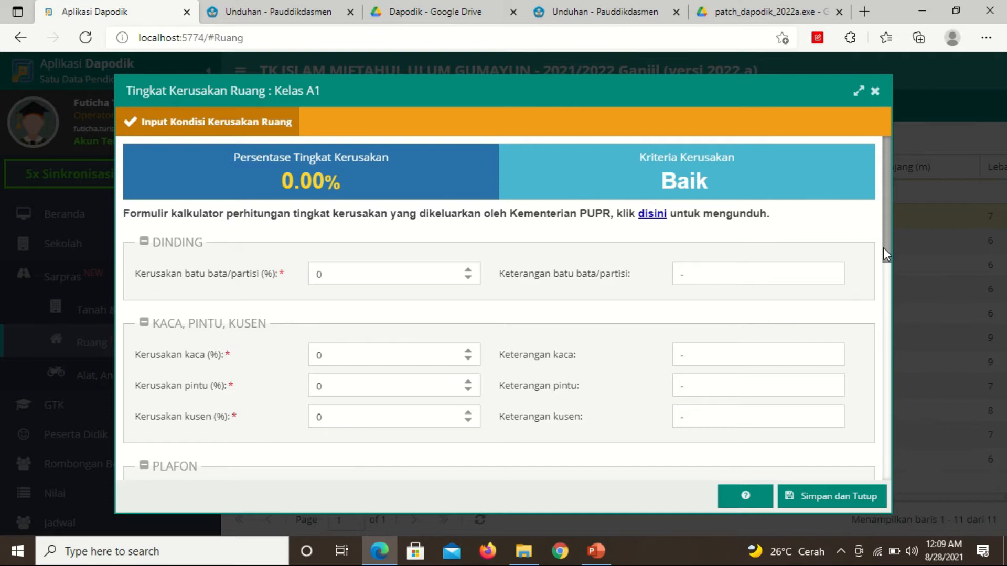
{"action": "left_click_drag", "start_coordinate": [883, 247], "coordinate": [879, 422]}
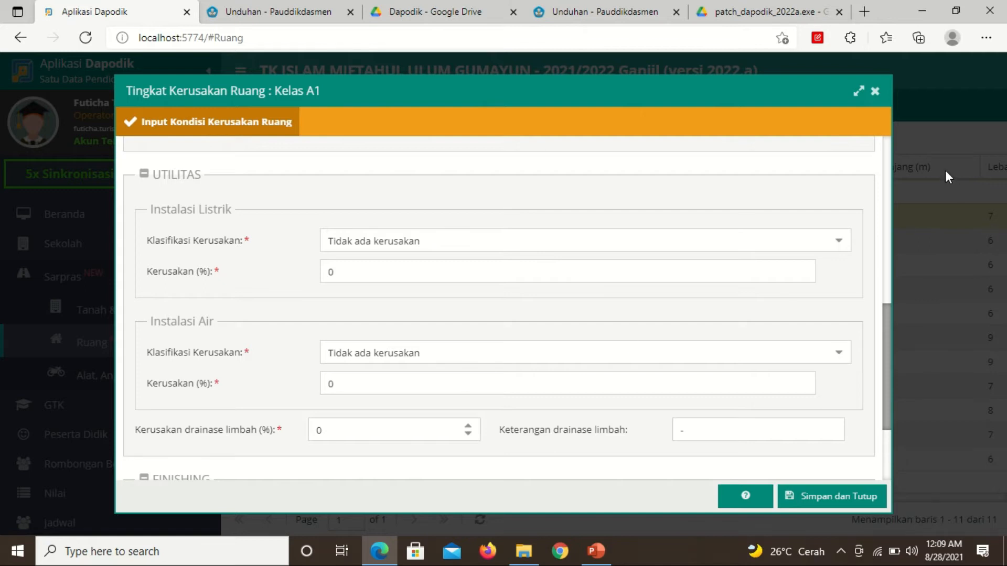
{"action": "left_click", "coordinate": [874, 94]}
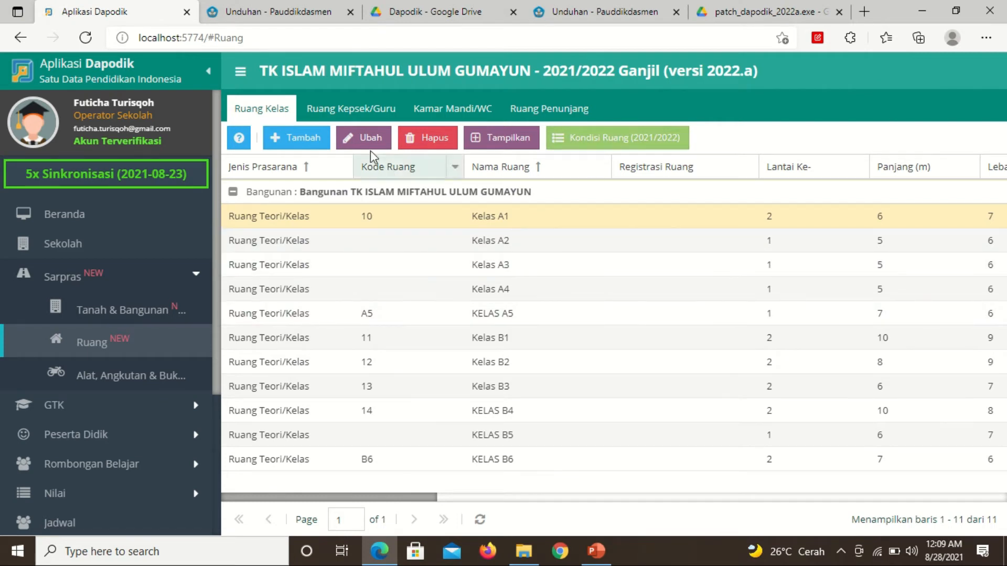
Step: Look through the building's Ruang Kepsek/Guru and Kamar Mandi/WC records, selecting Ruang Kepala Sekolah and Toilet Guru
{"action": "left_click", "coordinate": [358, 110]}
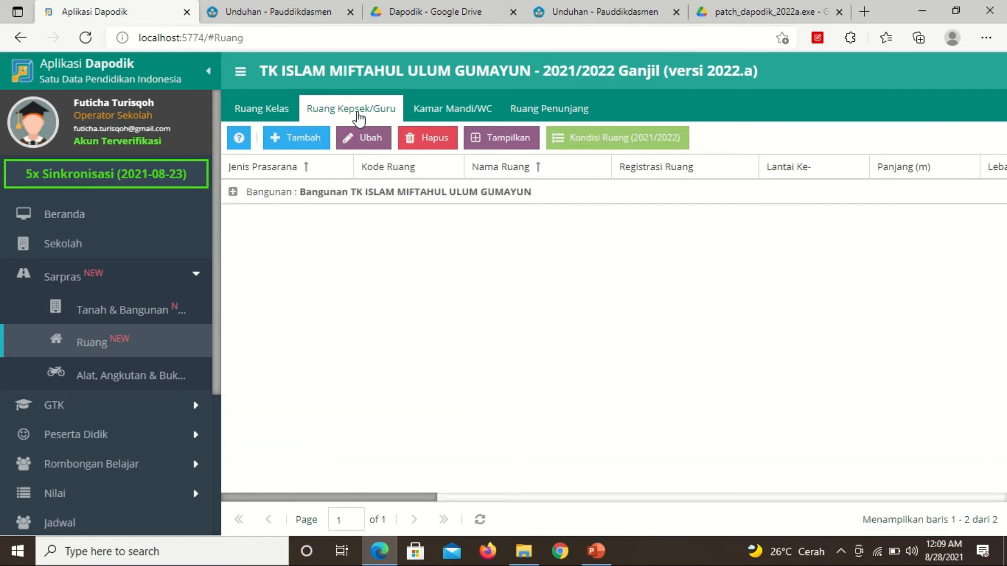
{"action": "left_click", "coordinate": [370, 204]}
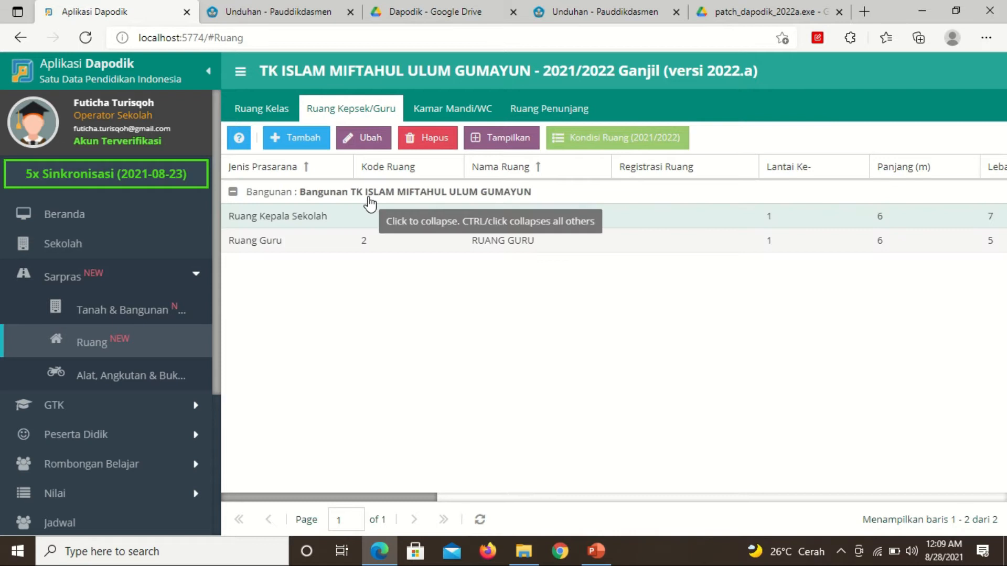
{"action": "left_click", "coordinate": [312, 228]}
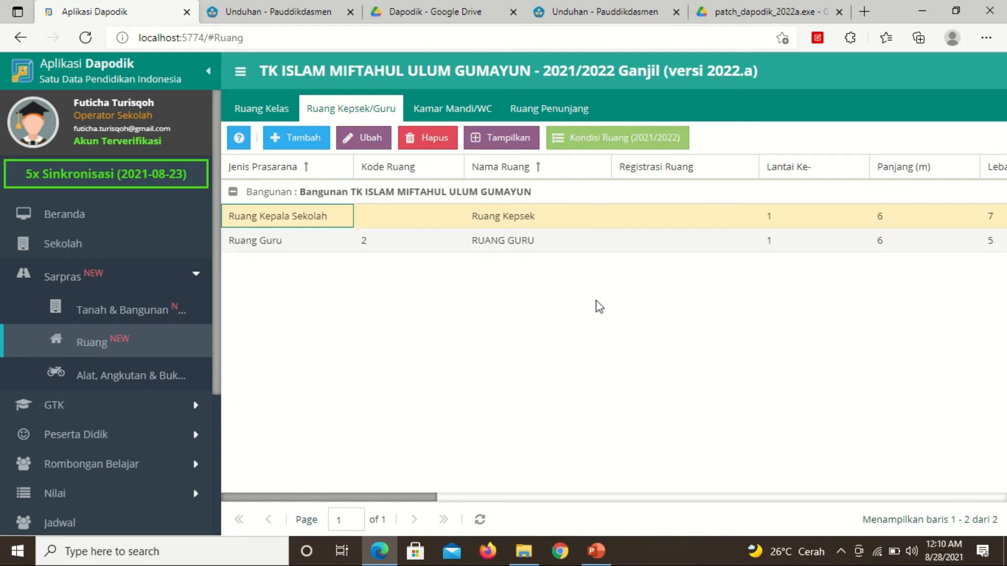
{"action": "left_click", "coordinate": [452, 115]}
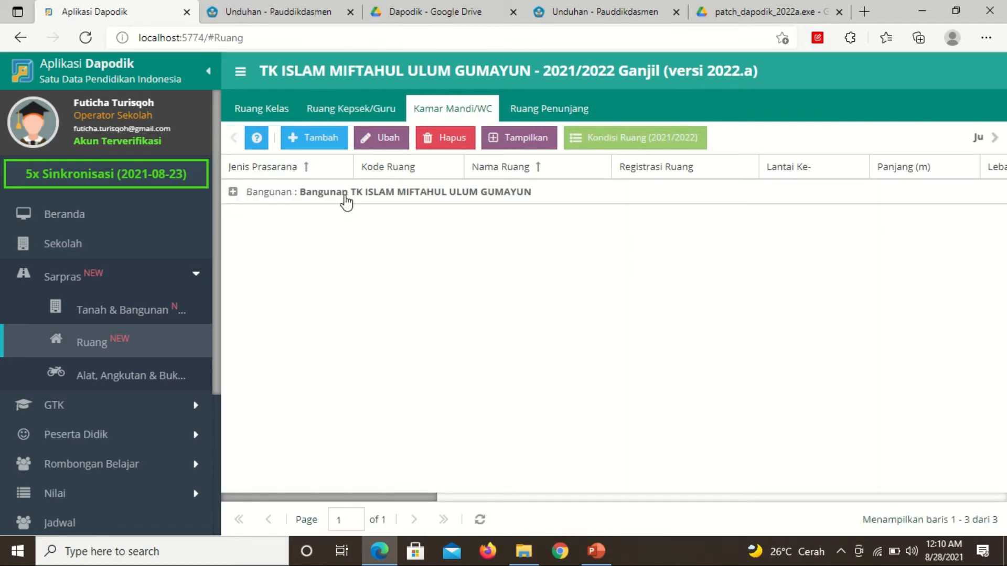
{"action": "left_click", "coordinate": [346, 199]}
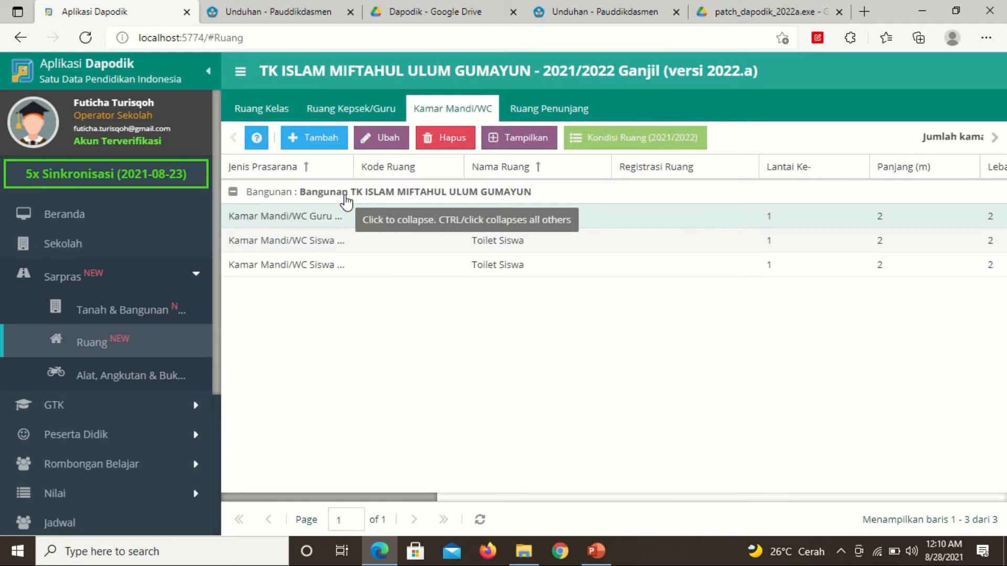
{"action": "left_click", "coordinate": [301, 220]}
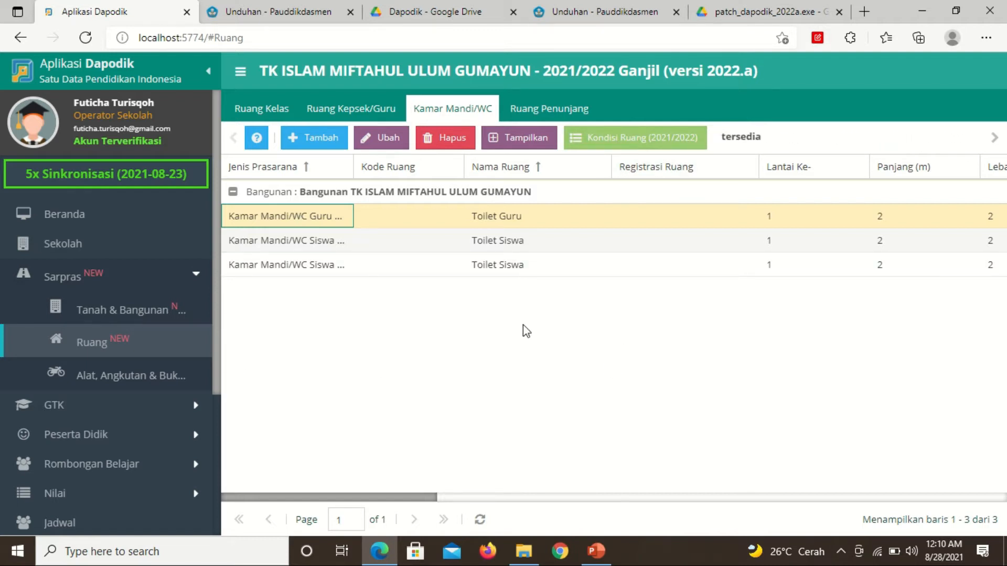
Step: List the building's supporting rooms under Ruang Penunjang and select the Laboratorium Komputer record
{"action": "left_click", "coordinate": [553, 113]}
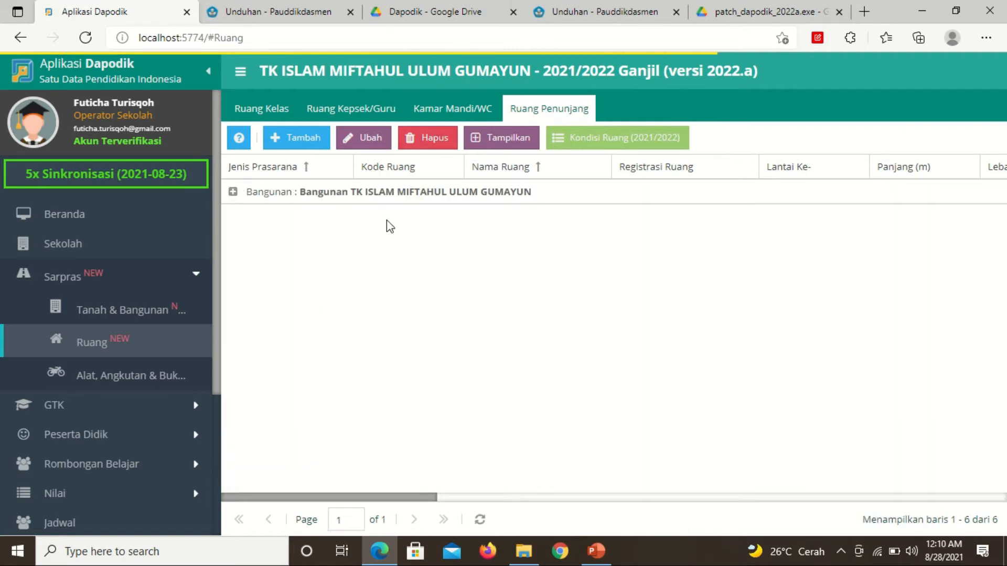
{"action": "left_click", "coordinate": [388, 194]}
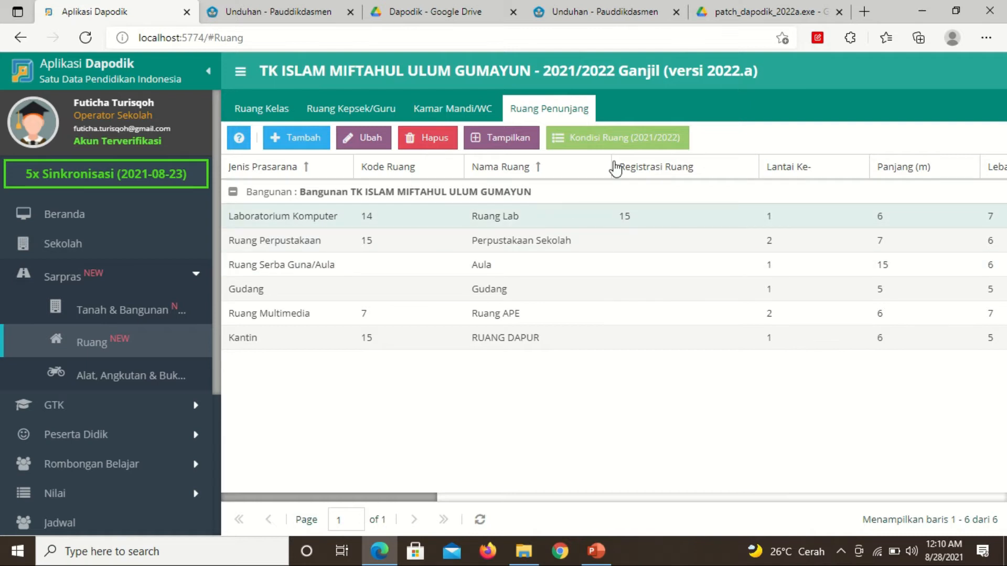
{"action": "left_click", "coordinate": [602, 217]}
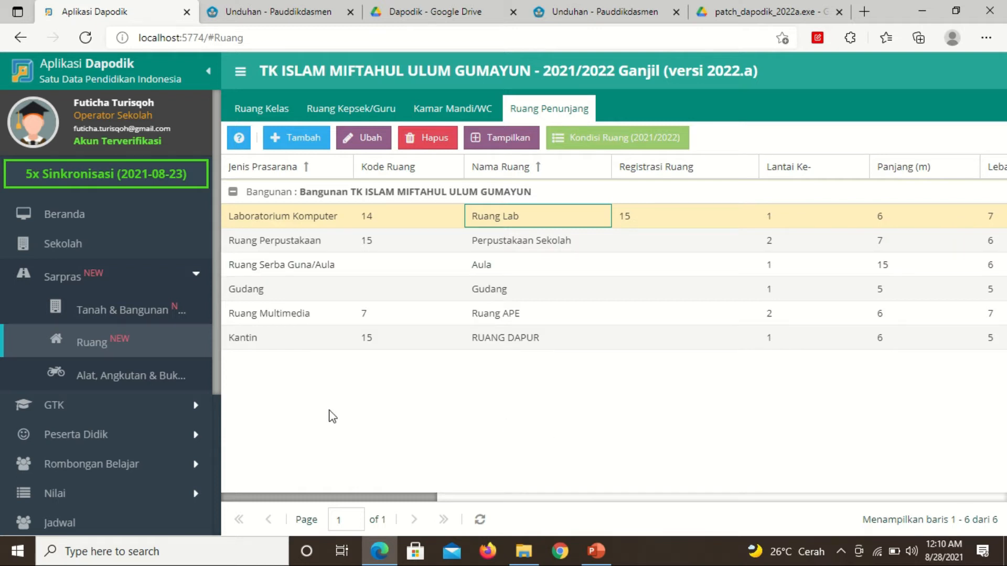
Step: List the equipment of classroom Kelas A1 under Alat, Angkutan & Buku, expand its group and select the Jam Dinding record
{"action": "left_click", "coordinate": [114, 379]}
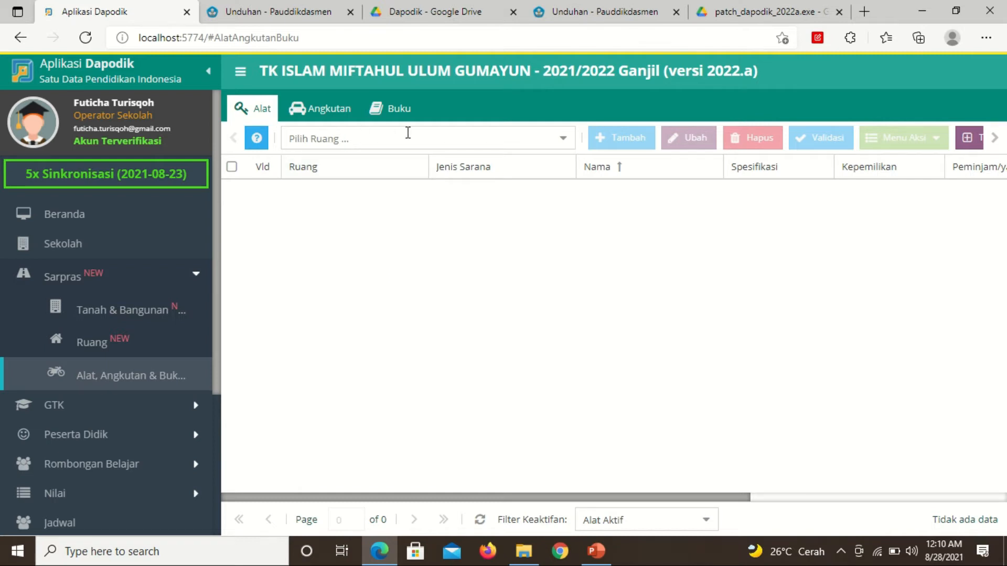
{"action": "left_click", "coordinate": [561, 139]}
{"action": "left_click", "coordinate": [561, 139]}
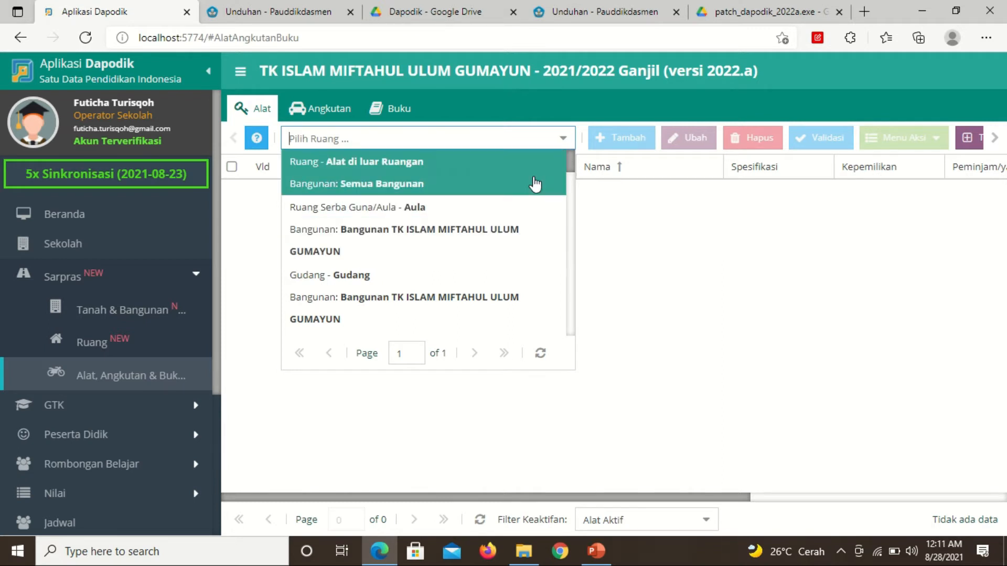
{"action": "left_click_drag", "start_coordinate": [570, 156], "coordinate": [570, 181]}
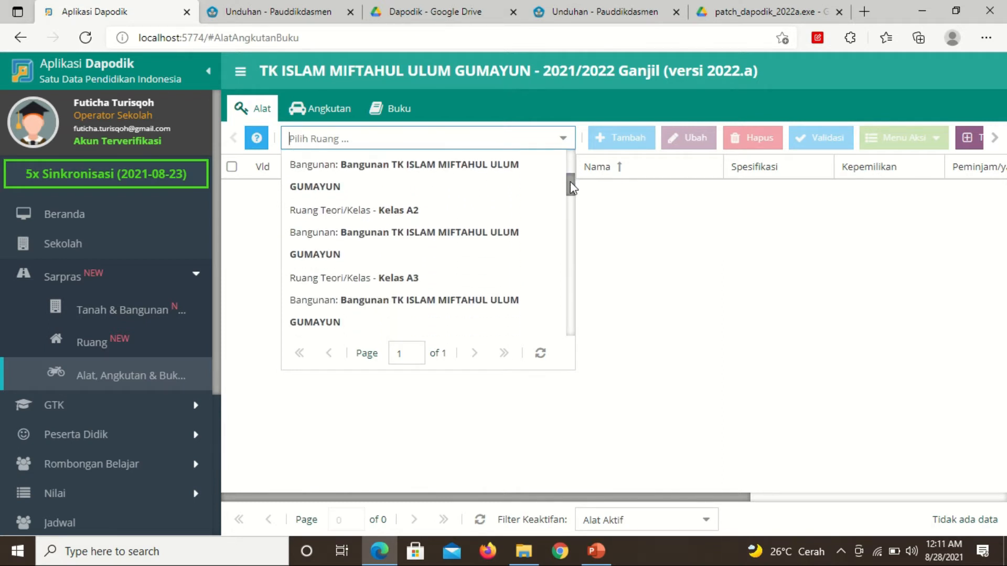
{"action": "left_click", "coordinate": [308, 220]}
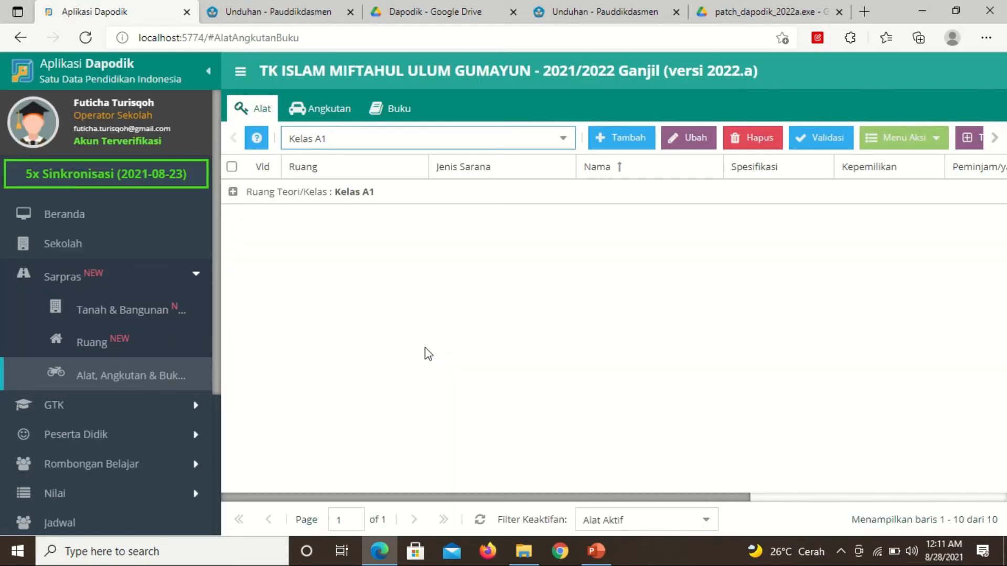
{"action": "left_click", "coordinate": [401, 198]}
{"action": "left_click", "coordinate": [396, 227]}
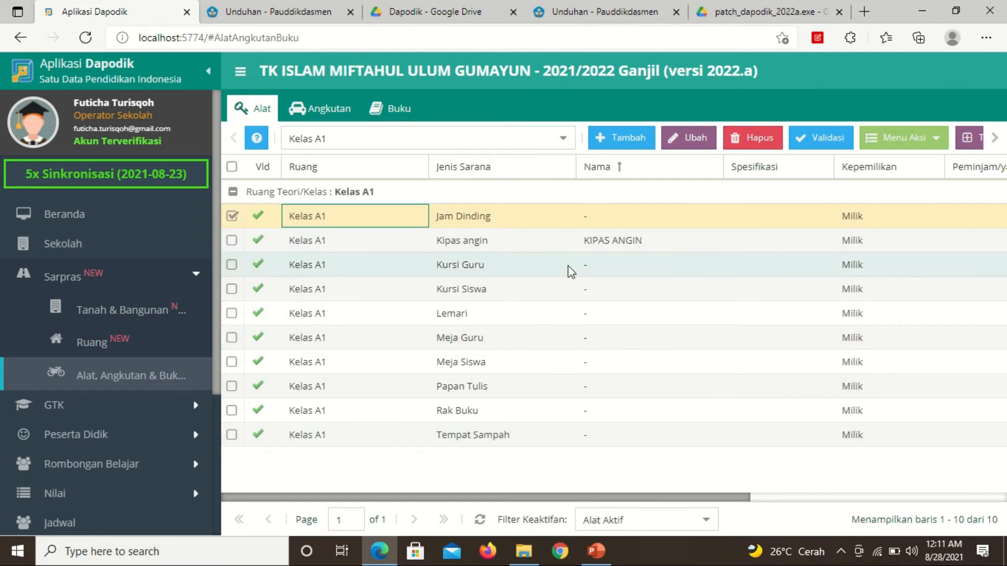
Step: View the 2021/2022 periodic data of the Kursi Siswa record in Kelas A1, and close it without saving
{"action": "left_click", "coordinate": [479, 289]}
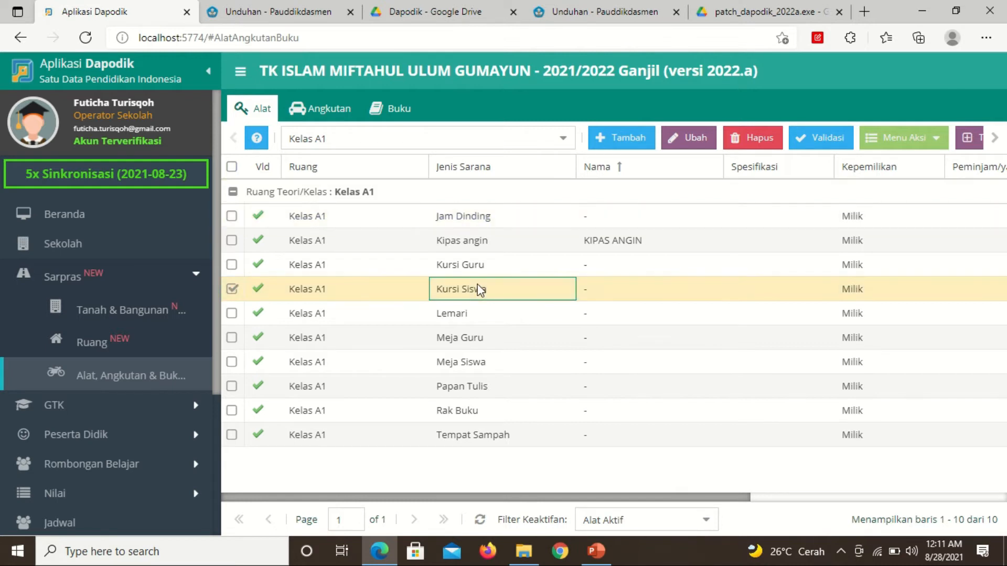
{"action": "left_click", "coordinate": [938, 141]}
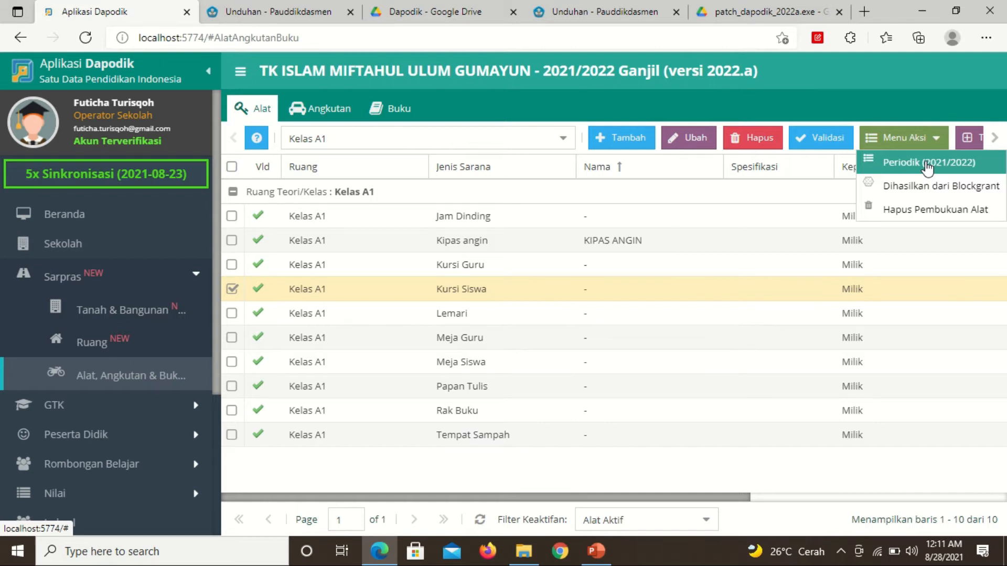
{"action": "left_click", "coordinate": [926, 167]}
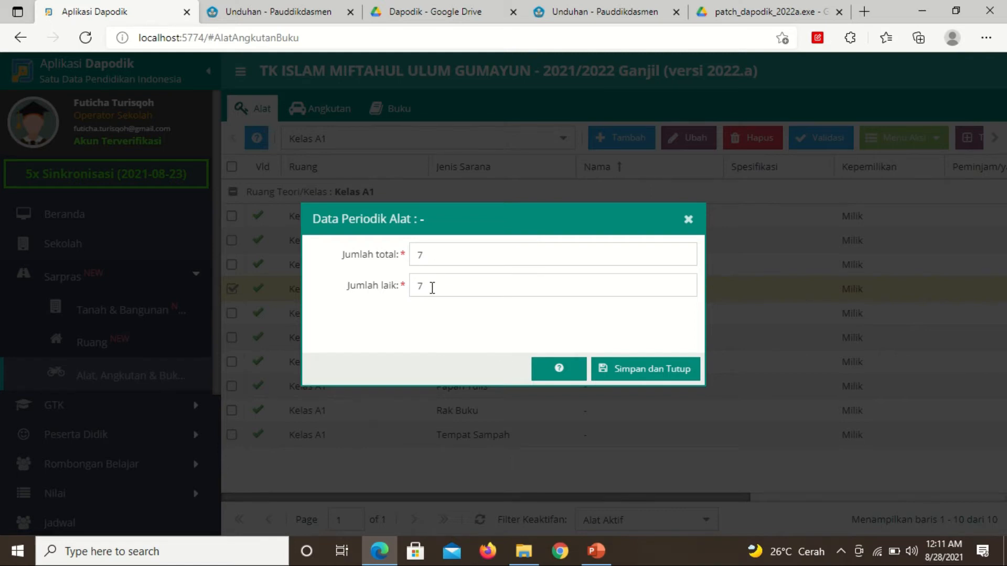
{"action": "left_click", "coordinate": [688, 220]}
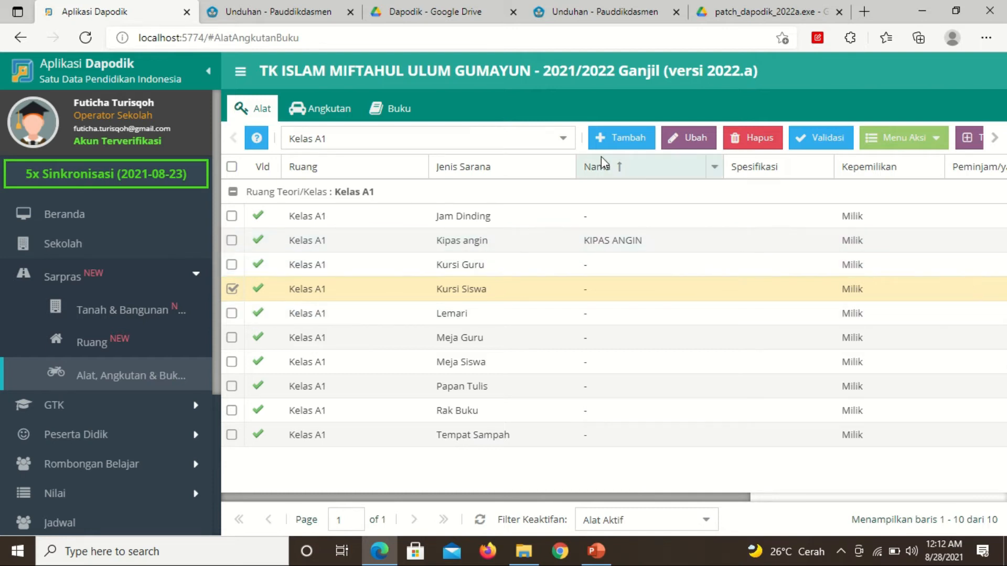
Step: Look through the school's Angkutan and Buku records, and return to the Alat list
{"action": "left_click", "coordinate": [322, 119]}
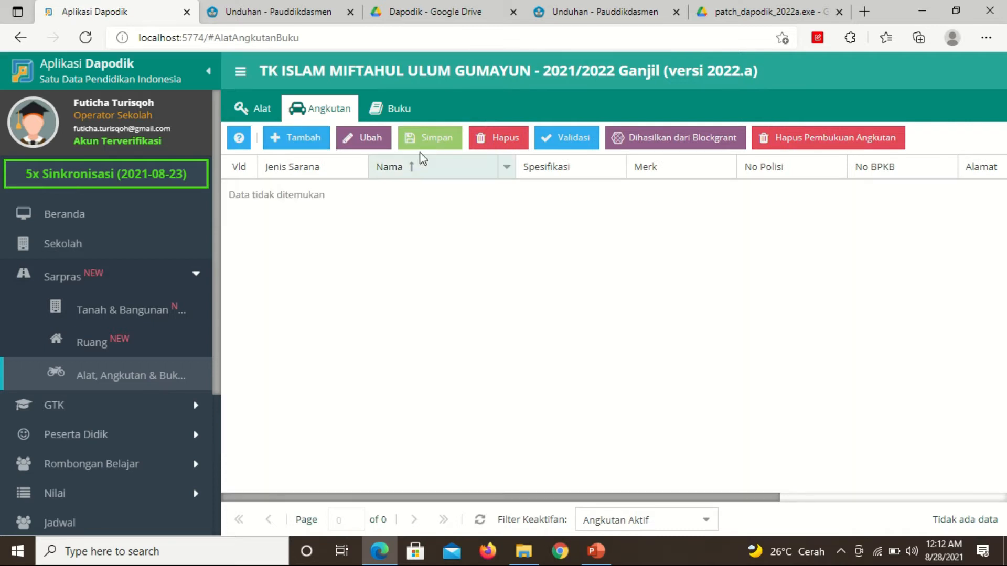
{"action": "left_click", "coordinate": [399, 120]}
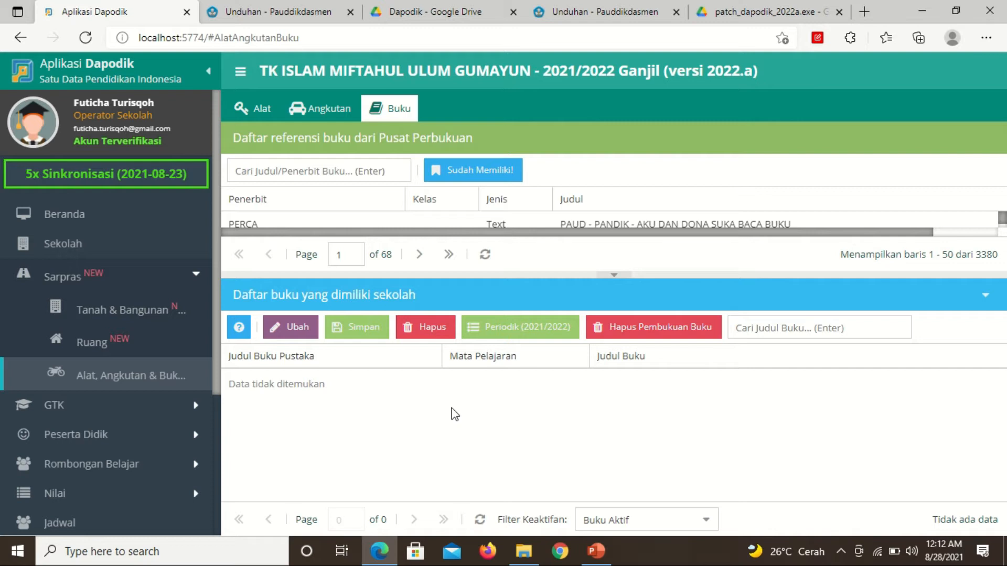
{"action": "left_click", "coordinate": [264, 122]}
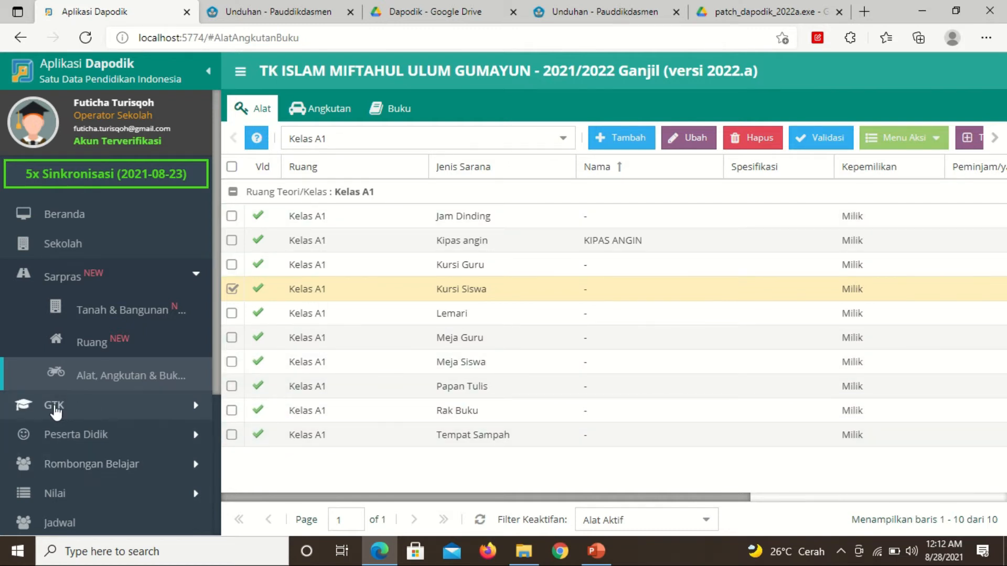
Step: Review the Sekolah page's identity data and its Data Rinci PAUD, Data Periodik and Sanitasi (2021/2022 Ganjil) sections
{"action": "left_click", "coordinate": [65, 254]}
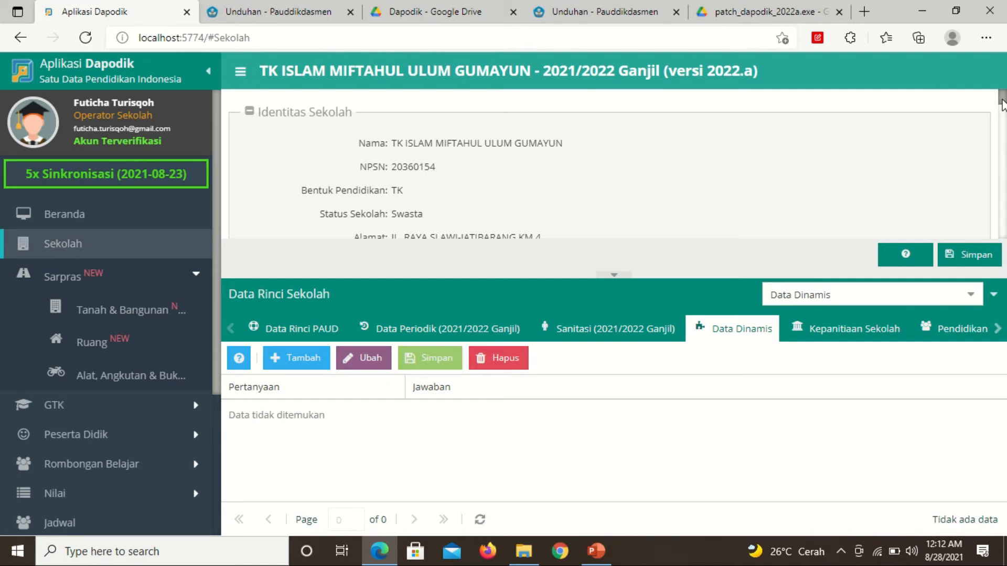
{"action": "left_click_drag", "start_coordinate": [1002, 108], "coordinate": [1004, 160]}
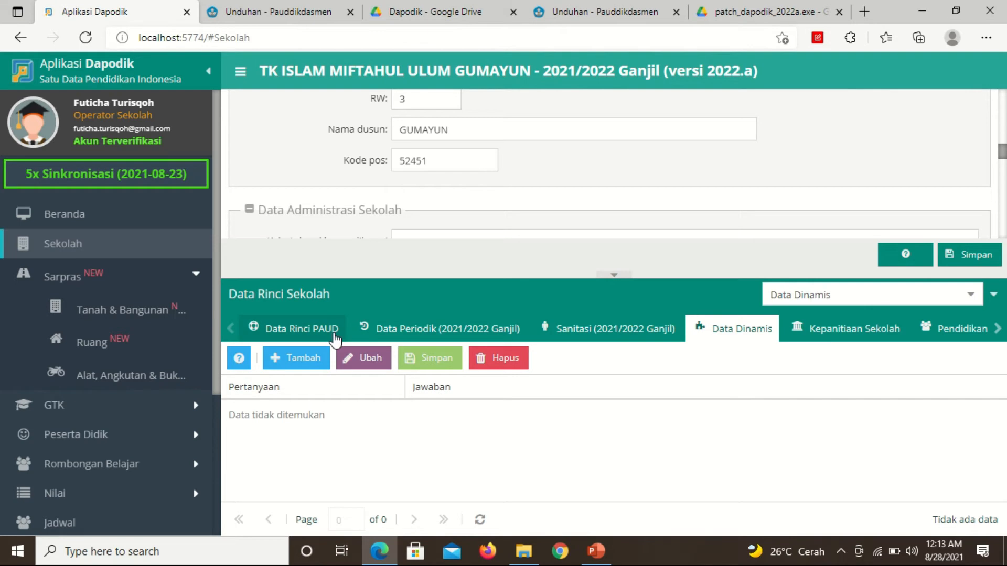
{"action": "left_click", "coordinate": [303, 330]}
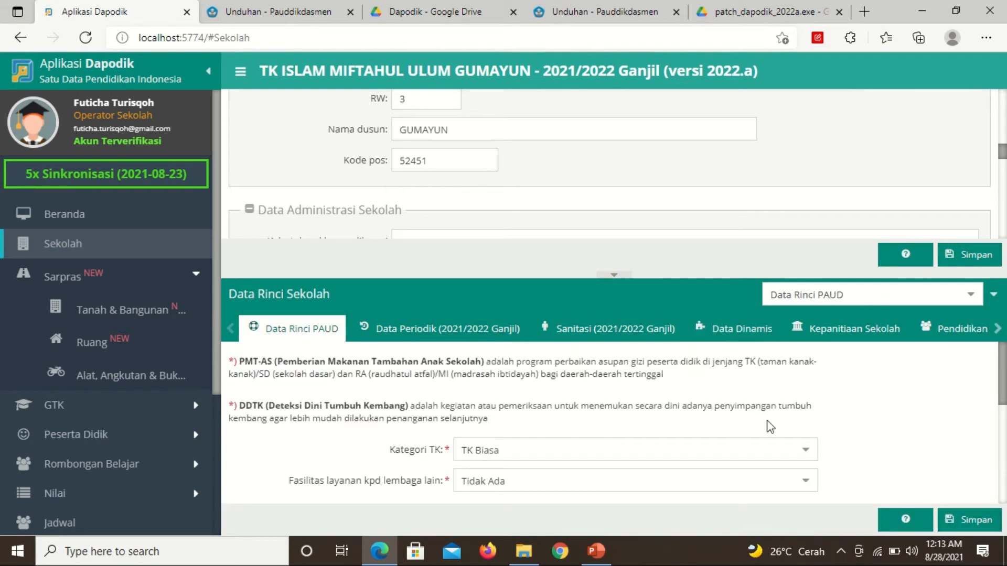
{"action": "left_click", "coordinate": [451, 335]}
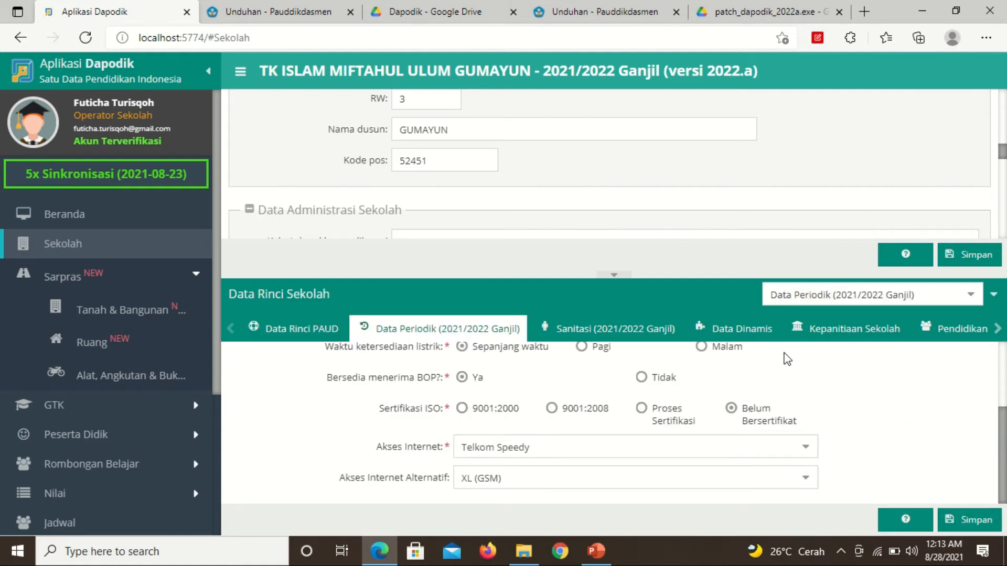
{"action": "left_click", "coordinate": [643, 332]}
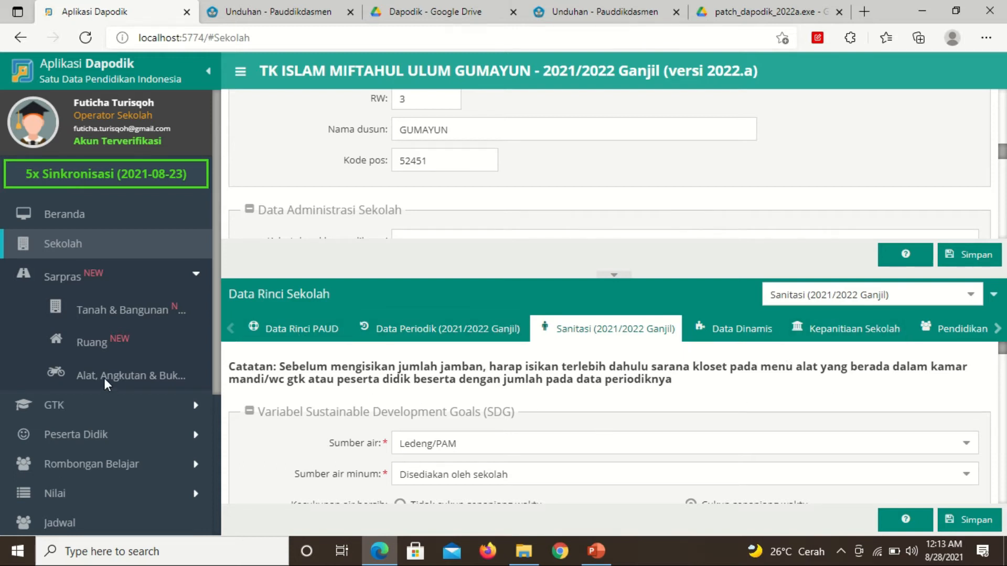
Step: List the school's teachers under GTK Guru and dismiss the information message
{"action": "left_click", "coordinate": [96, 409]}
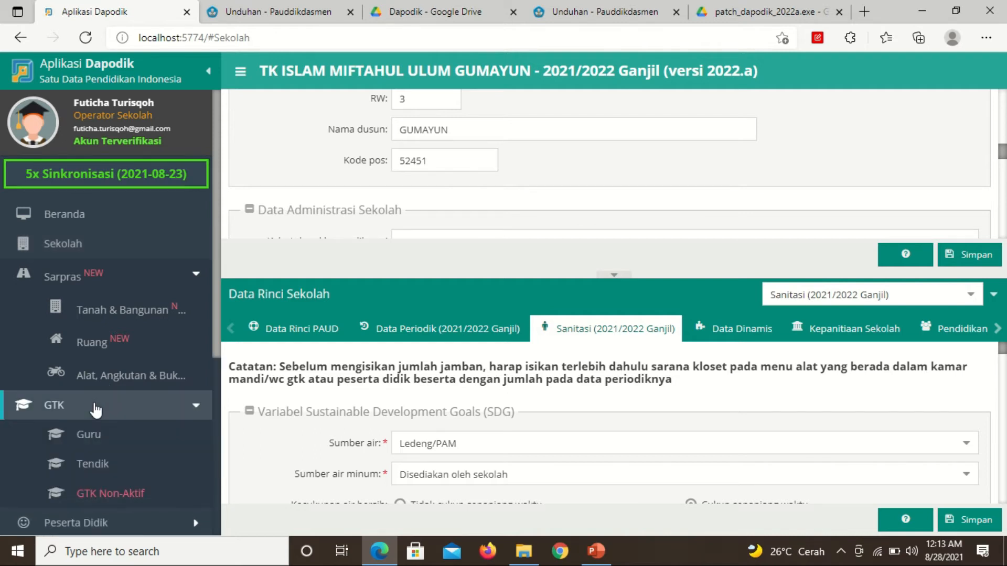
{"action": "left_click", "coordinate": [90, 437]}
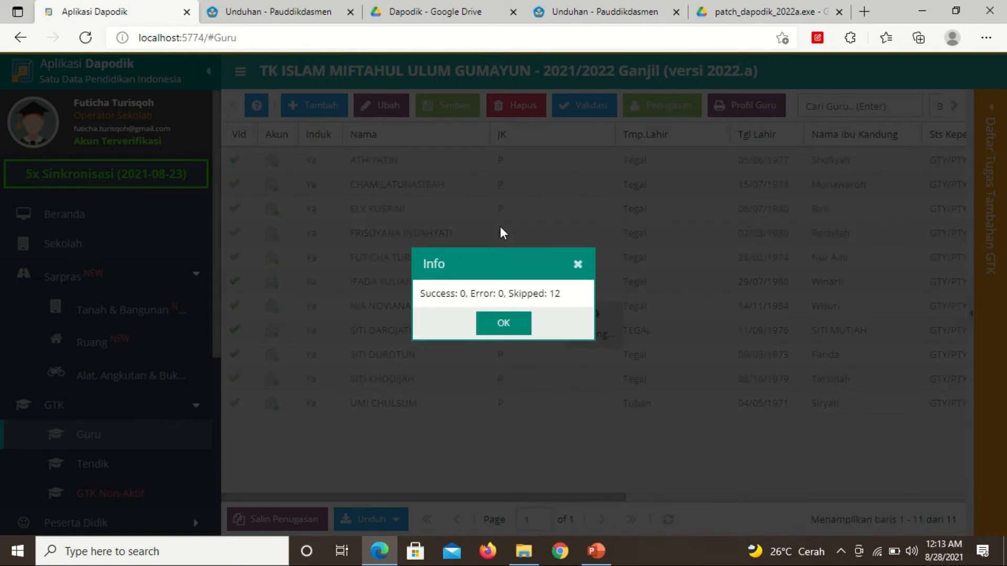
{"action": "left_click", "coordinate": [491, 322]}
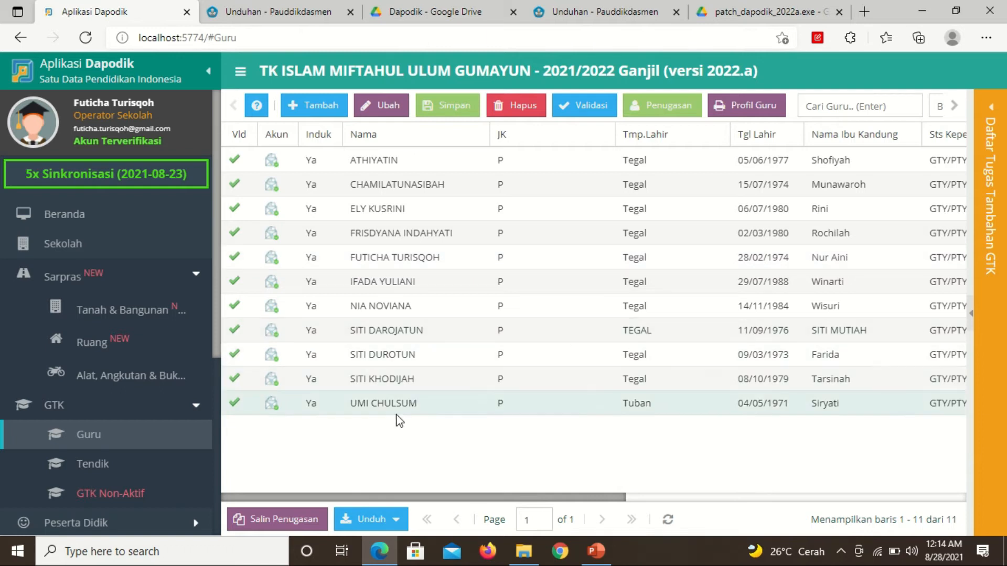
Step: Inspect the Penugasan form of the first teacher in the Guru list, and close it without saving
{"action": "left_click", "coordinate": [556, 165]}
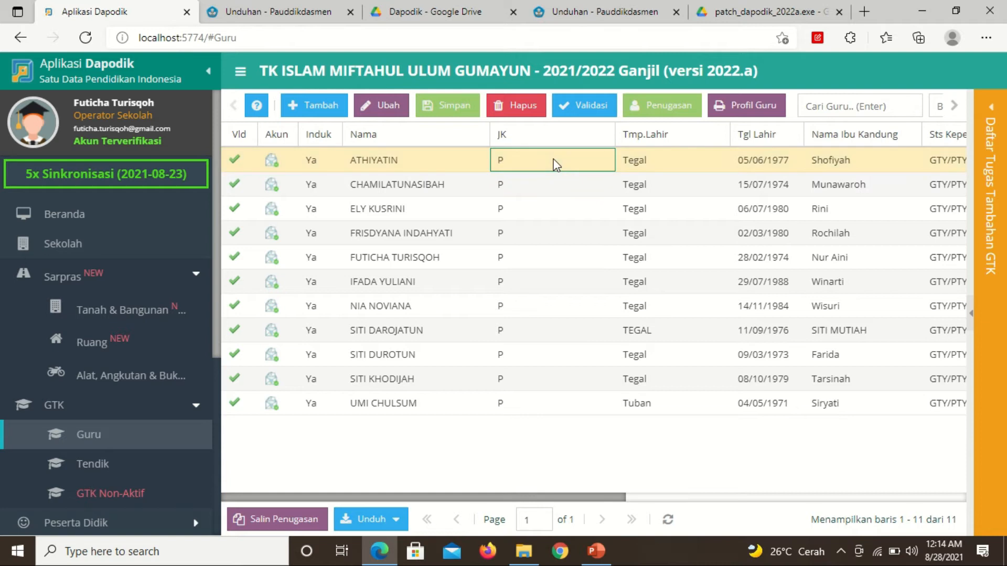
{"action": "left_click", "coordinate": [654, 107]}
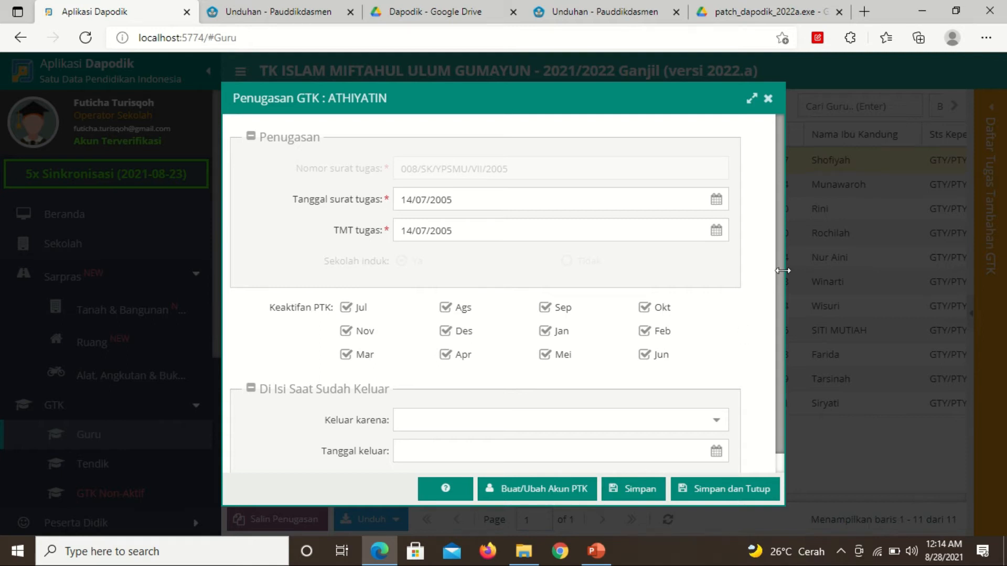
{"action": "left_click", "coordinate": [769, 101]}
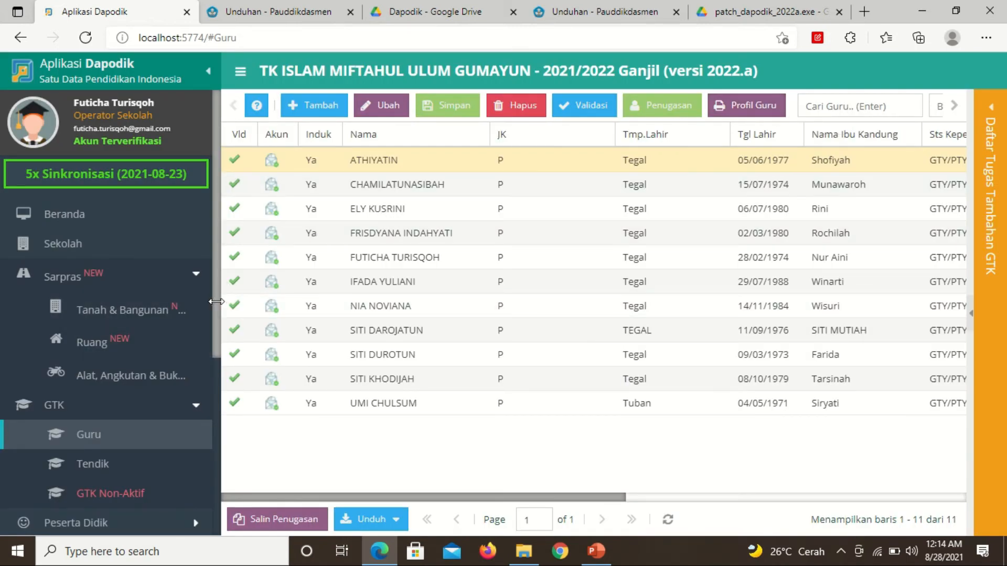
Step: List the education staff under GTK Tendik, dismiss the information message and select the staff member's record
{"action": "left_click", "coordinate": [80, 466]}
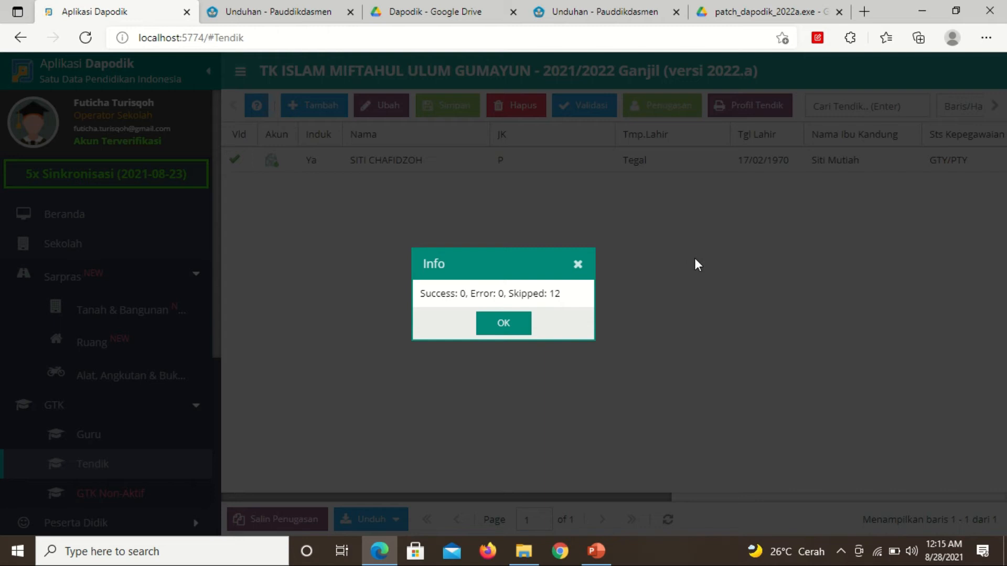
{"action": "left_click", "coordinate": [486, 328]}
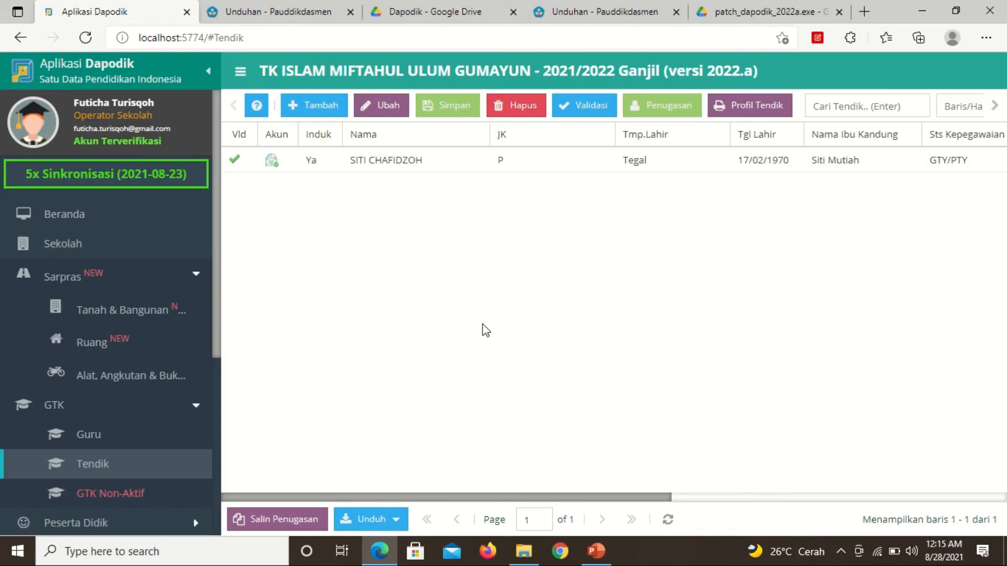
{"action": "left_click", "coordinate": [426, 165]}
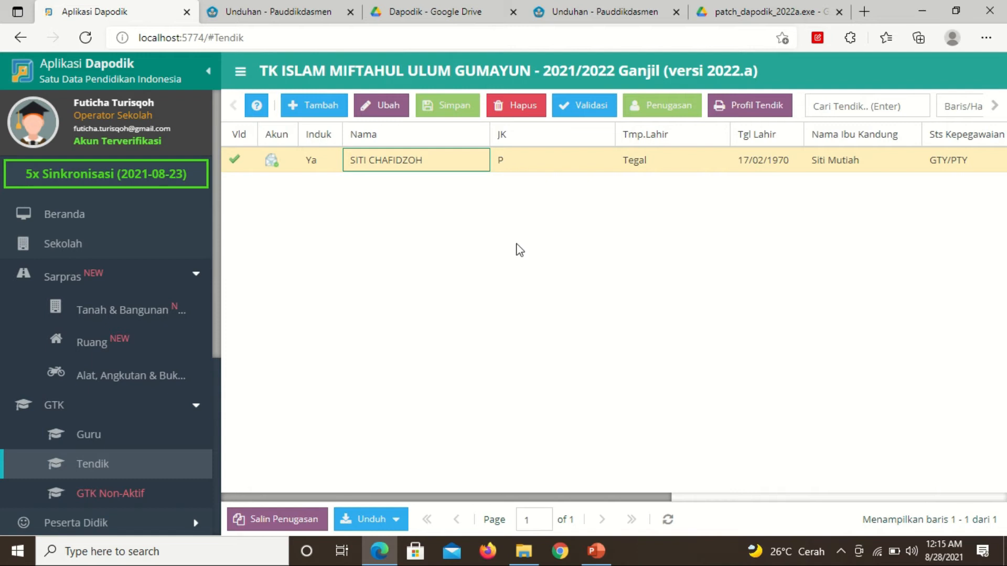
Step: Inspect the selected staff member's Penugasan form and Akun GTK dialog, and close both without saving
{"action": "left_click", "coordinate": [658, 104]}
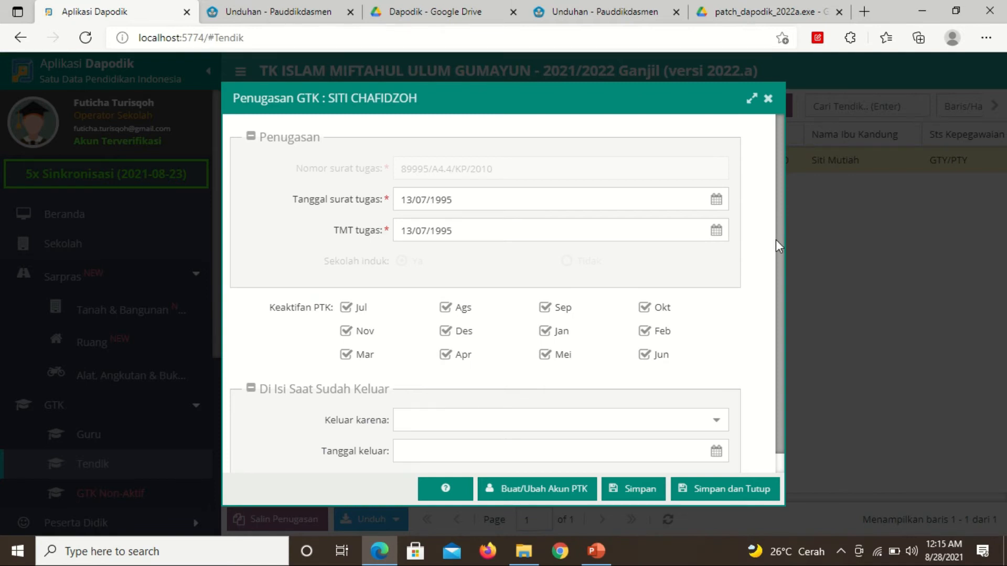
{"action": "left_click_drag", "start_coordinate": [776, 240], "coordinate": [779, 297]}
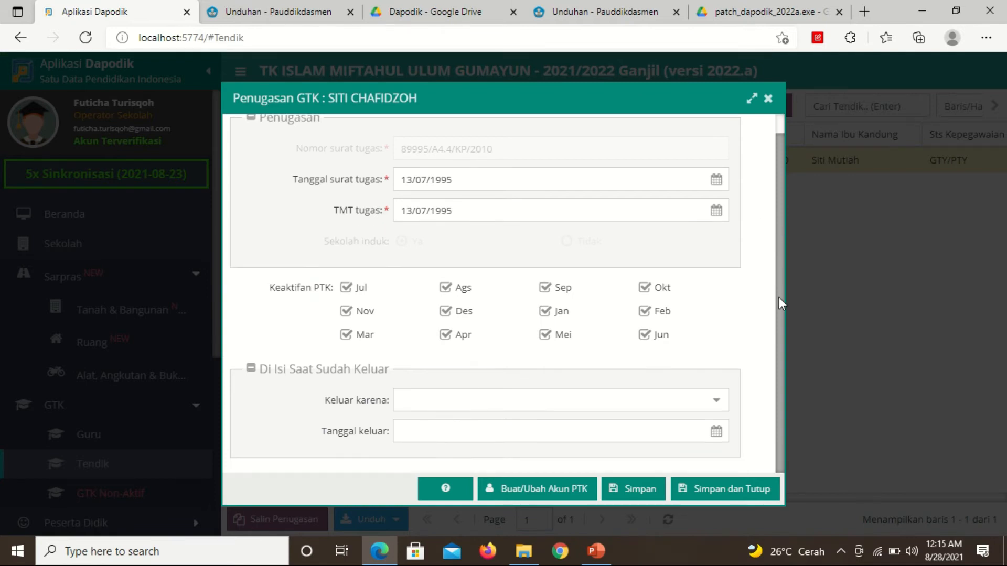
{"action": "left_click", "coordinate": [512, 493]}
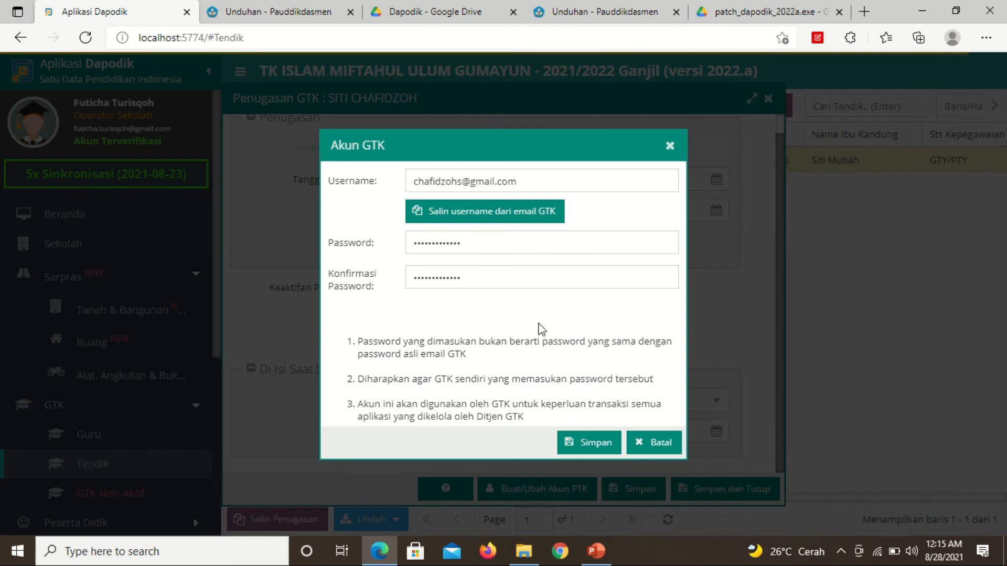
{"action": "left_click", "coordinate": [670, 147]}
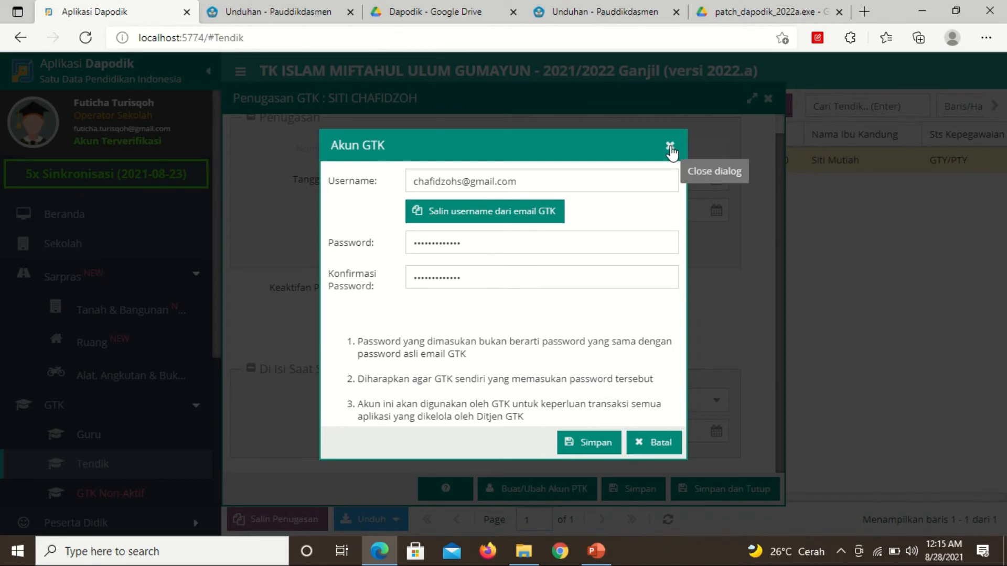
{"action": "left_click", "coordinate": [769, 101]}
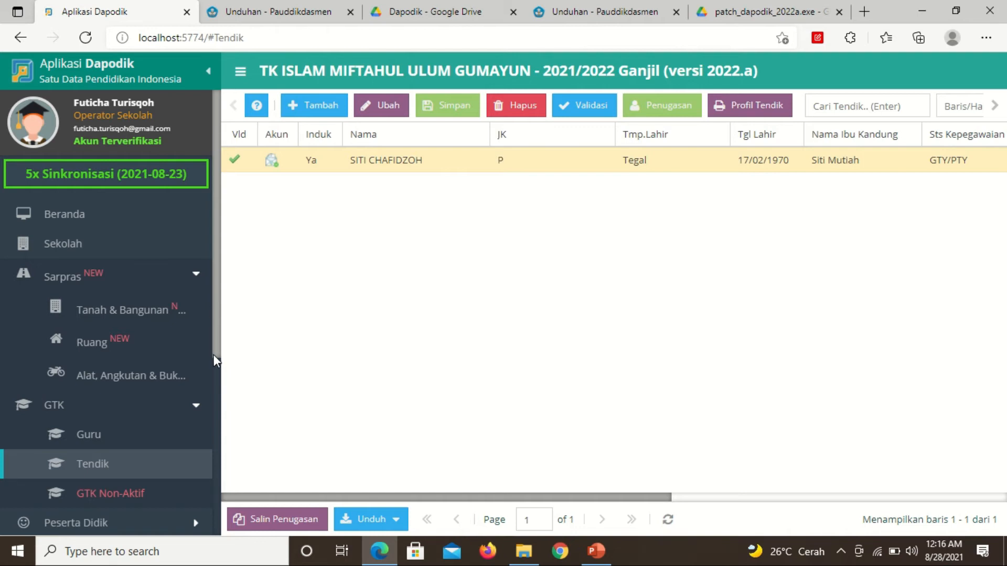
Step: Open the school's Peserta Didik student list and dismiss the information notice
{"action": "left_click_drag", "start_coordinate": [212, 351], "coordinate": [214, 459]}
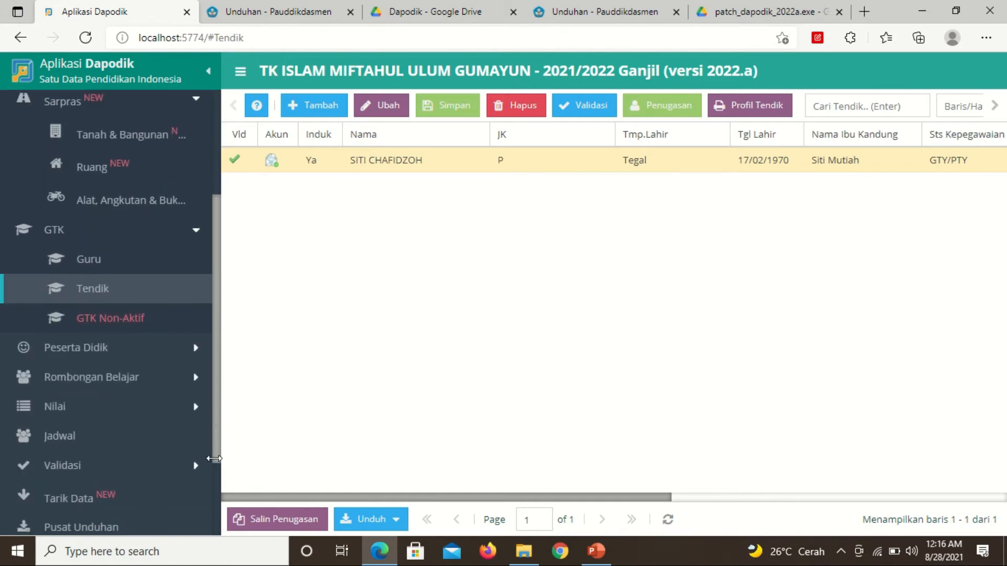
{"action": "left_click", "coordinate": [68, 350]}
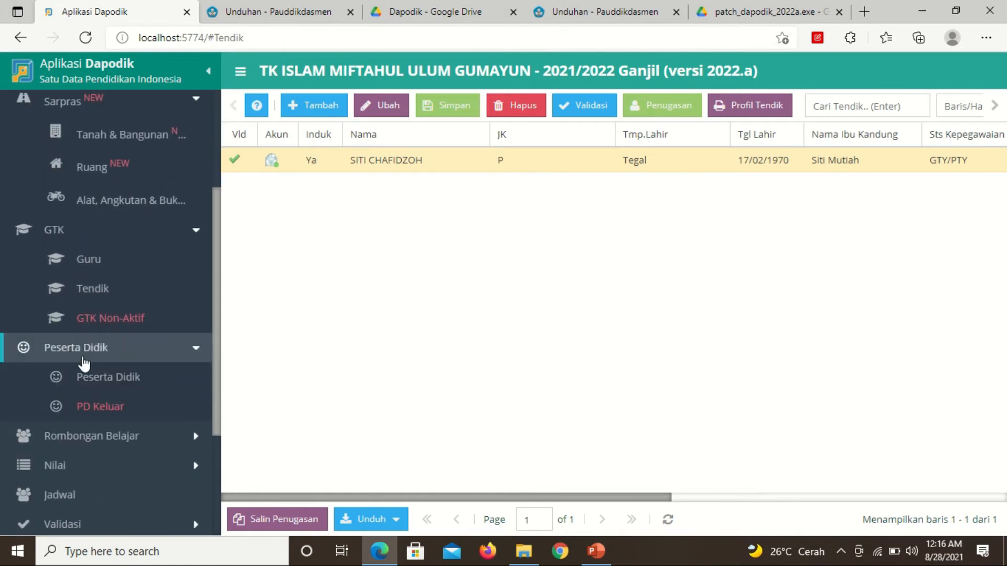
{"action": "left_click", "coordinate": [100, 378]}
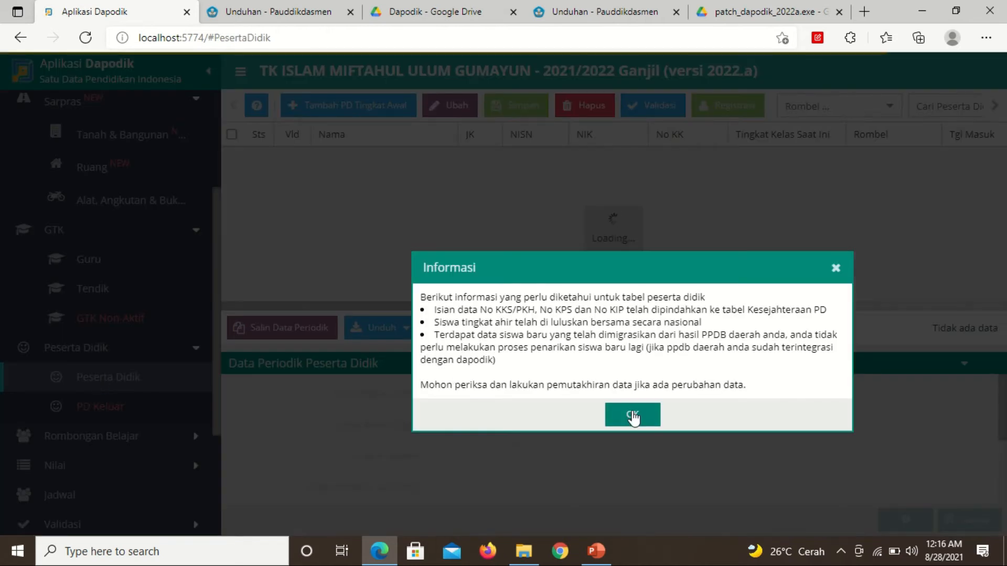
{"action": "left_click", "coordinate": [634, 414]}
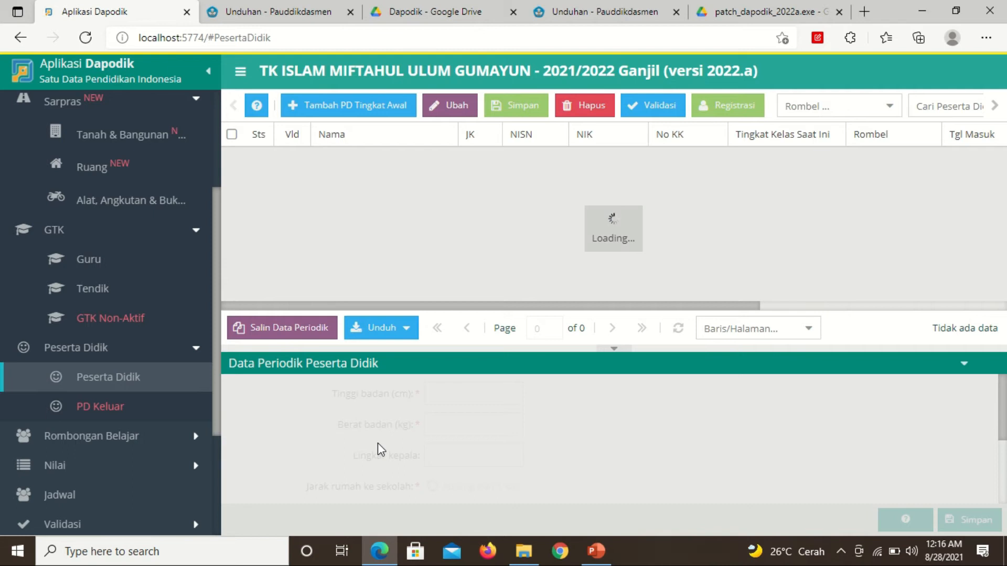
Step: Review the first student's Data Periodik Peserta Didik, and open the PD Keluar list
{"action": "left_click_drag", "start_coordinate": [317, 206], "coordinate": [492, 47]}
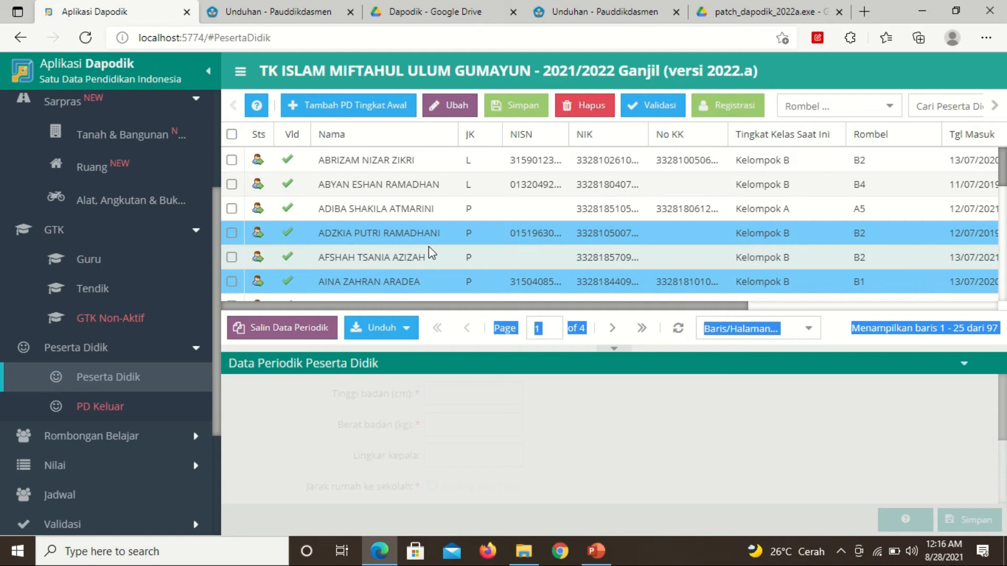
{"action": "left_click", "coordinate": [378, 163]}
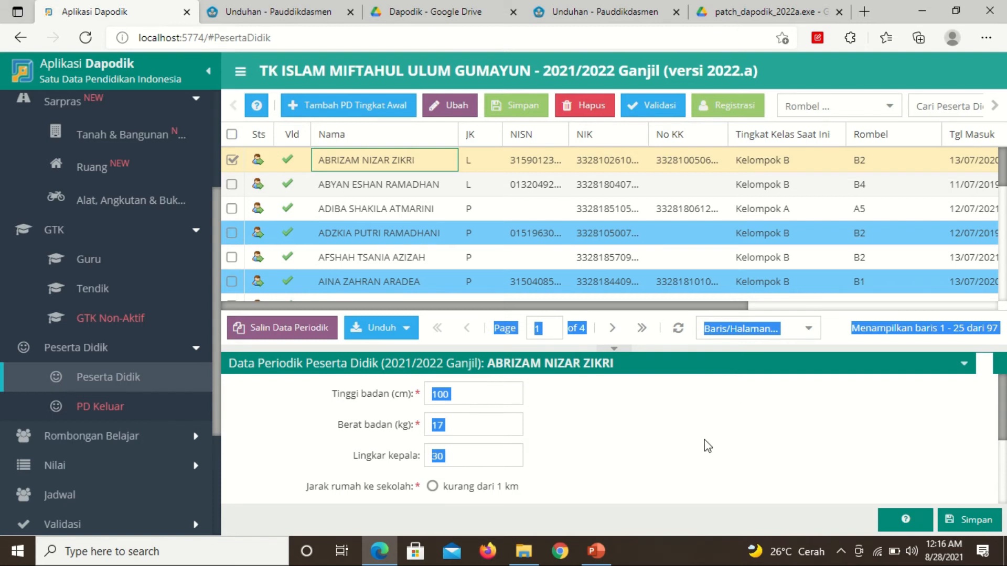
{"action": "left_click", "coordinate": [722, 436]}
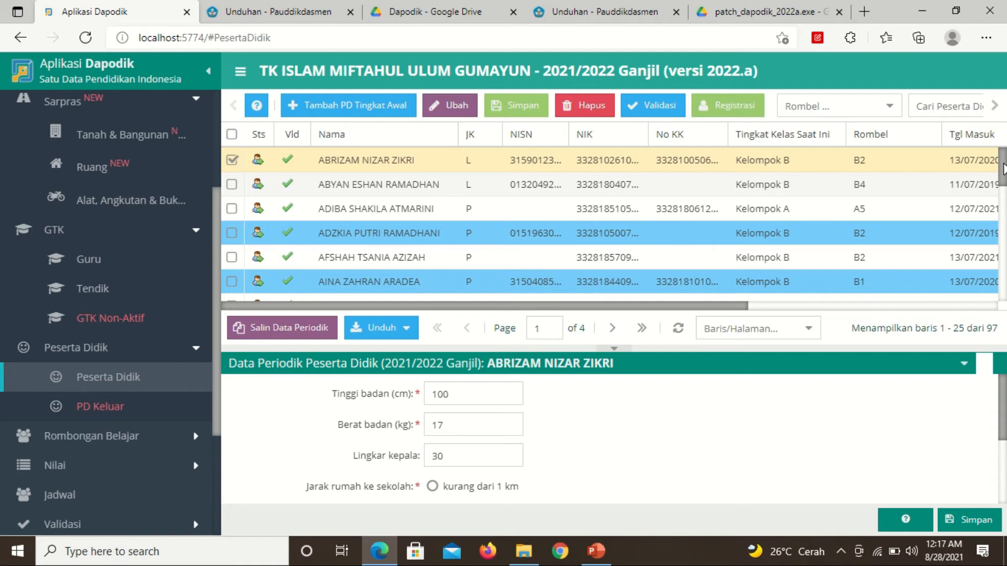
{"action": "scroll", "coordinate": [1003, 168], "scroll_direction": "down", "scroll_amount": 1}
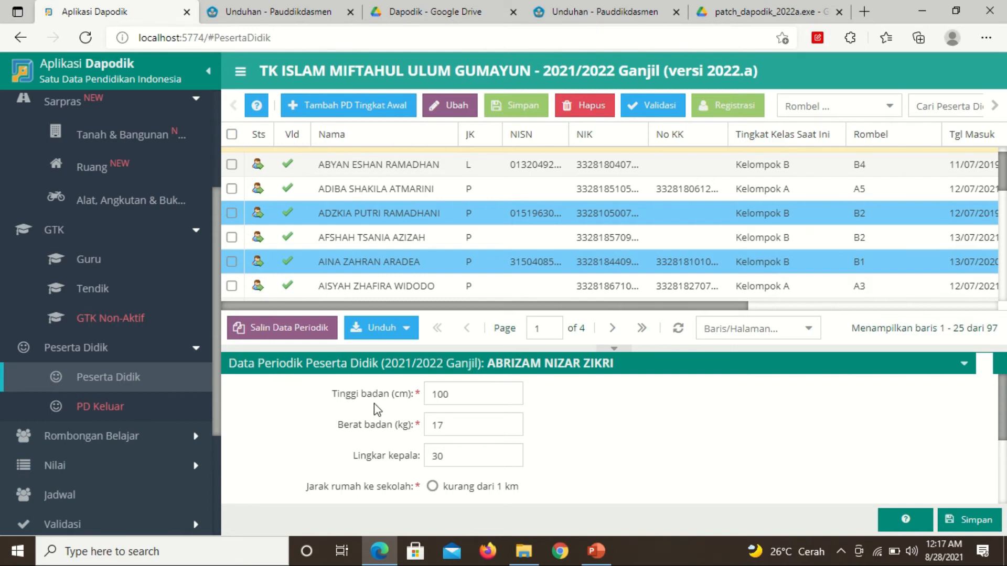
{"action": "left_click", "coordinate": [208, 399]}
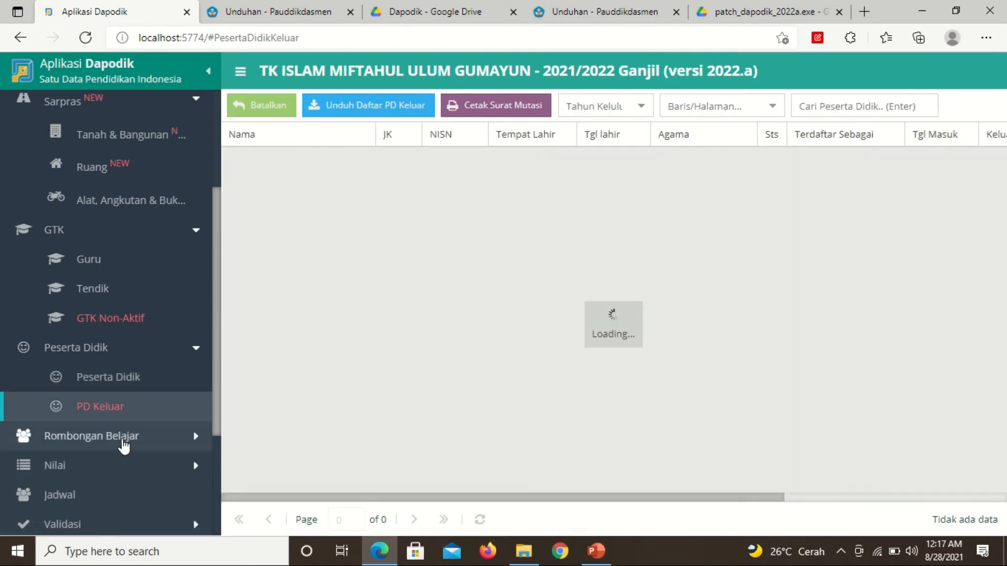
Step: Open the Reguler class groups and inspect the Pembelajaran and Anggota Rombel windows of group A1, closing both without changes
{"action": "left_click", "coordinate": [123, 445]}
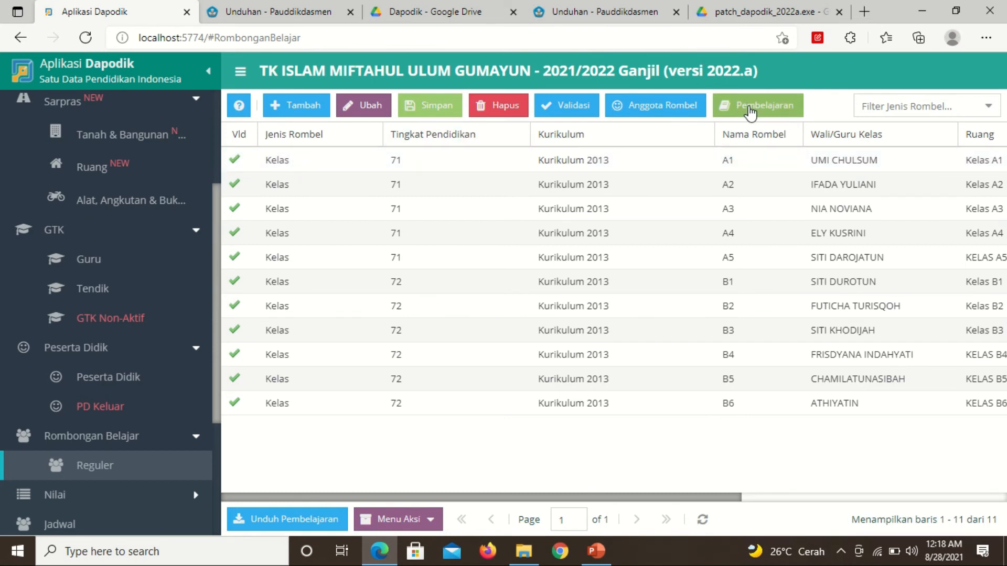
{"action": "left_click", "coordinate": [521, 163]}
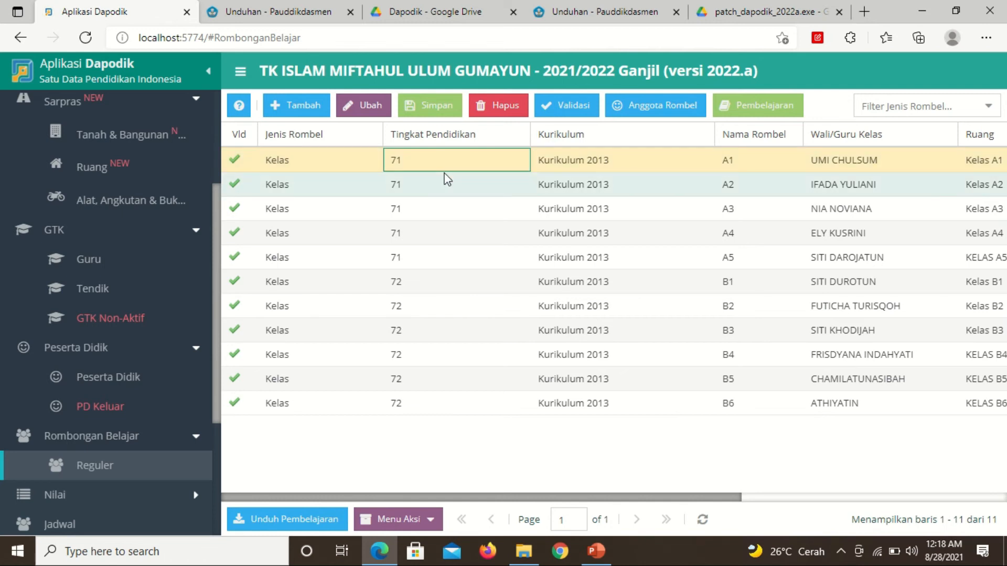
{"action": "left_click", "coordinate": [748, 113]}
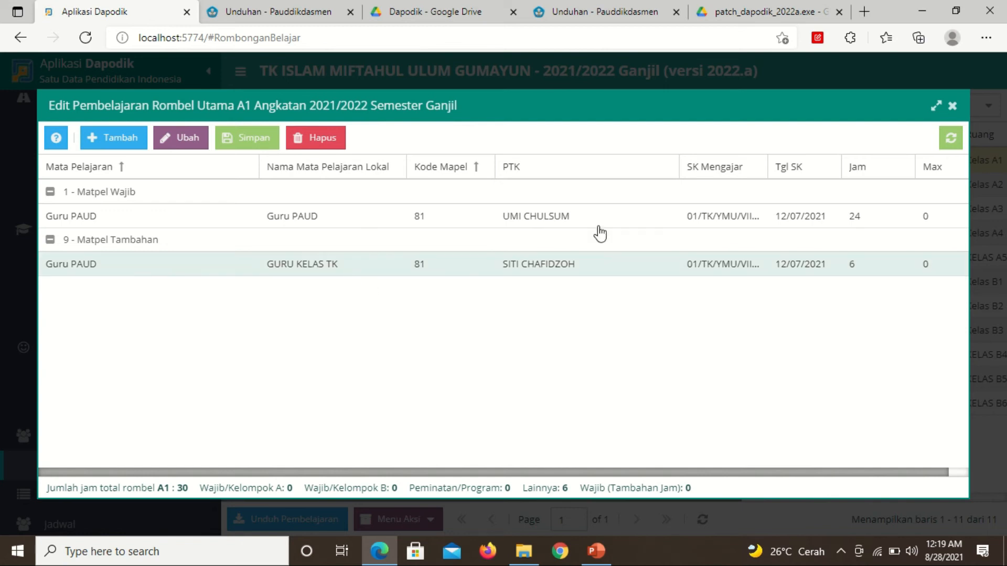
{"action": "left_click", "coordinate": [953, 108]}
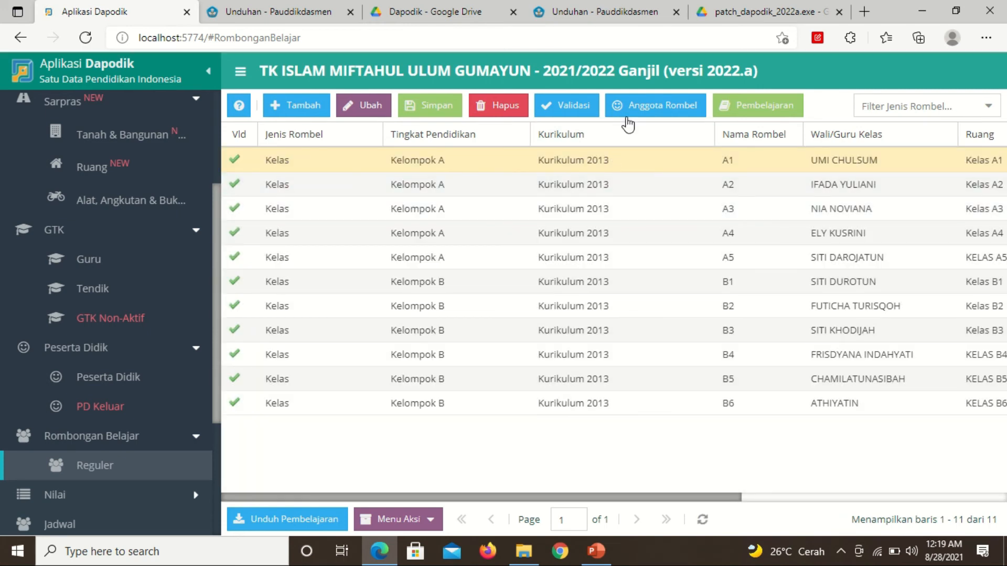
{"action": "left_click", "coordinate": [625, 112]}
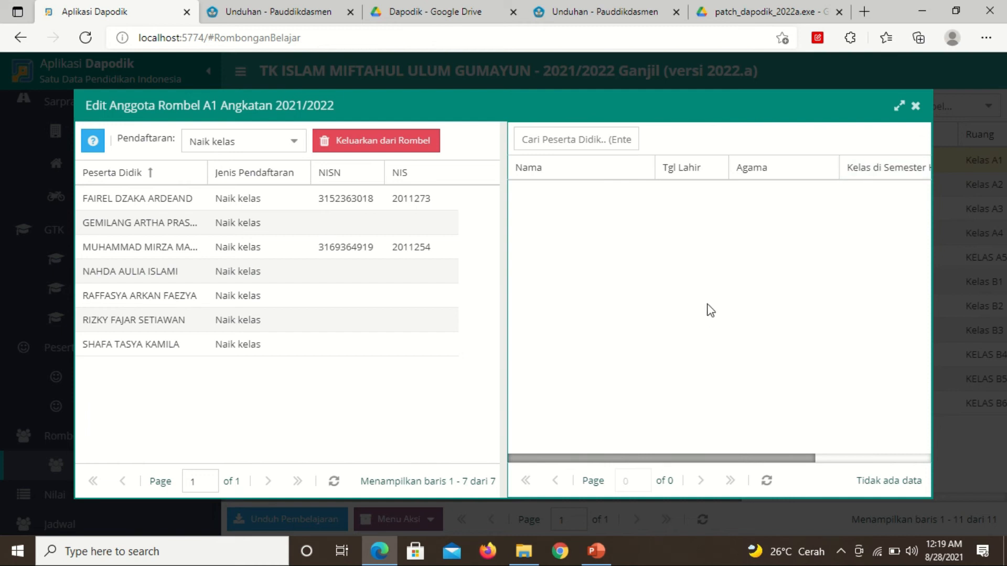
{"action": "left_click", "coordinate": [915, 105]}
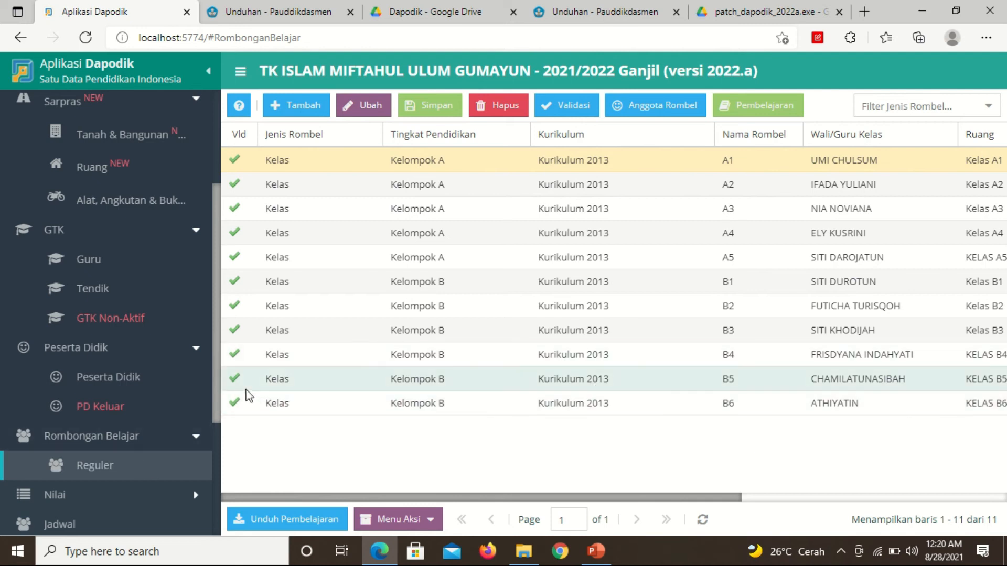
Step: Show the Jadwal Pembelajaran for the room Kelas A1
{"action": "left_click", "coordinate": [64, 521]}
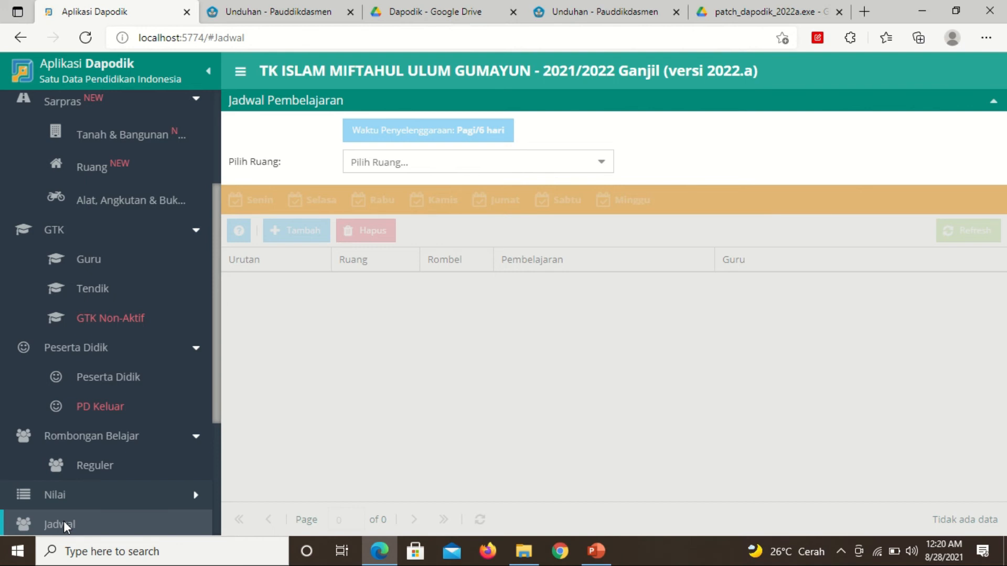
{"action": "left_click", "coordinate": [602, 163]}
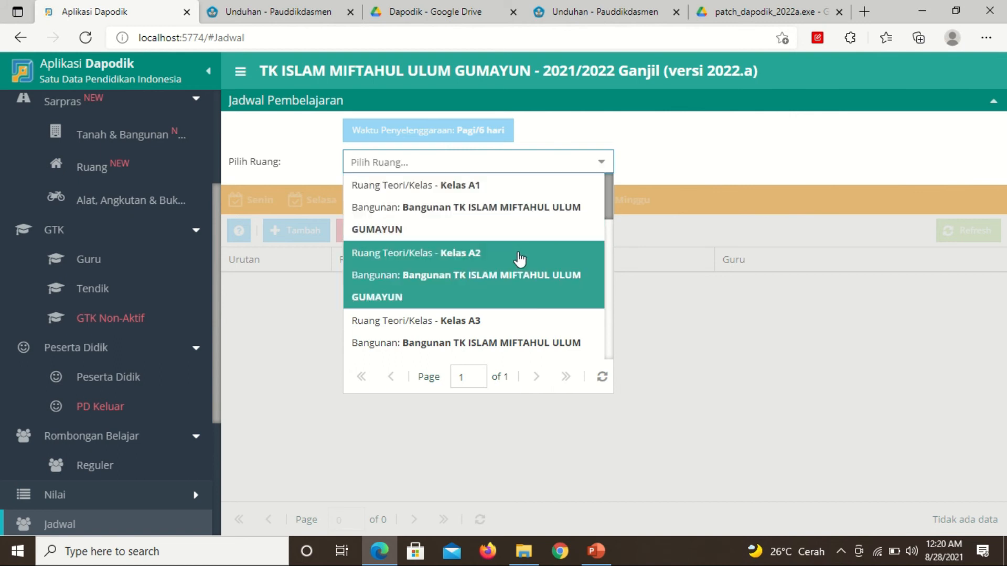
{"action": "left_click", "coordinate": [518, 214]}
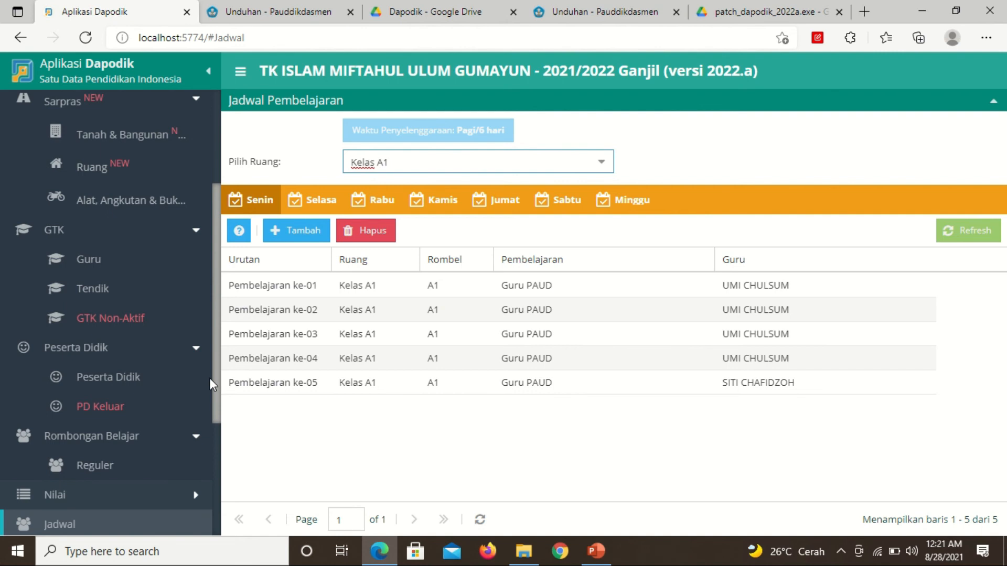
Step: Run Validasi Lokal for Sarpras, Peserta Didik, GTK, Rombongan Belajar & Jadwal and Pembelajaran, and review the Peserta Didik warnings
{"action": "left_click_drag", "start_coordinate": [213, 378], "coordinate": [215, 537]}
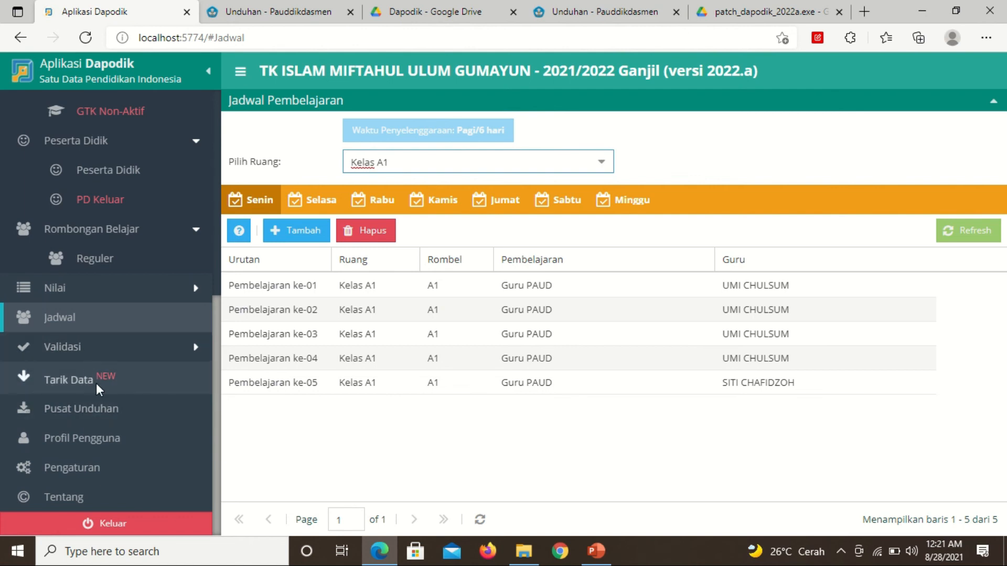
{"action": "left_click", "coordinate": [83, 356]}
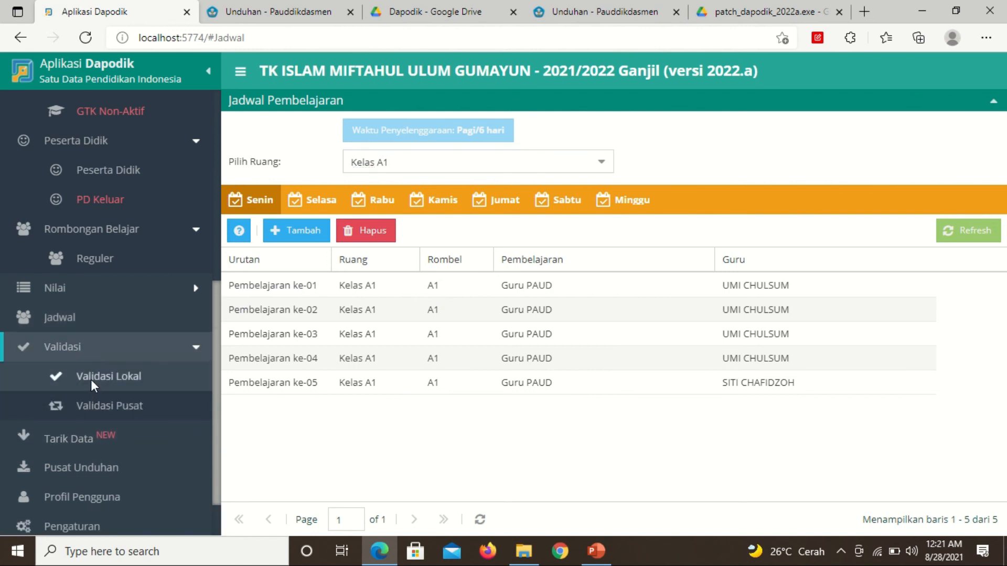
{"action": "left_click", "coordinate": [90, 379]}
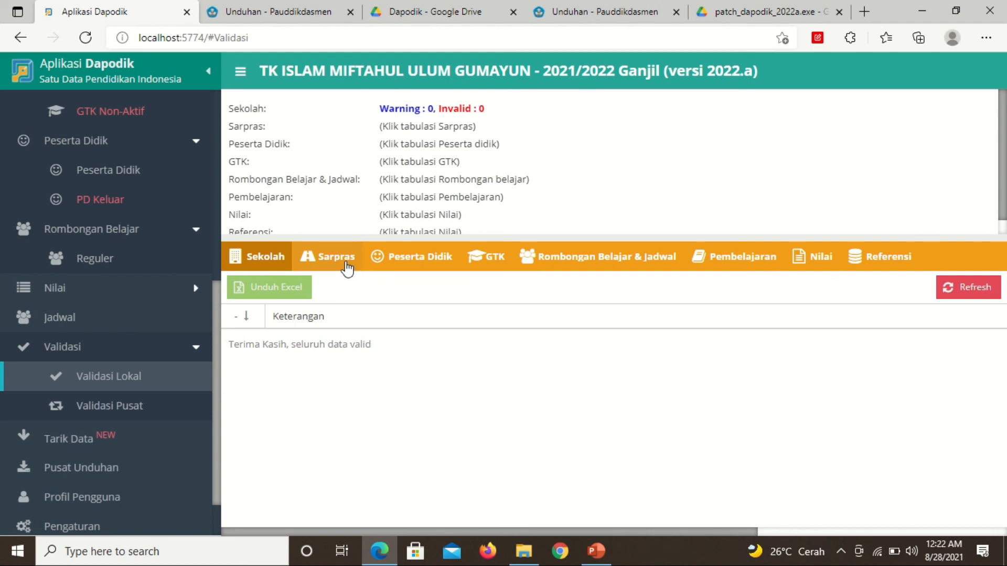
{"action": "left_click", "coordinate": [346, 268]}
{"action": "left_click", "coordinate": [414, 270]}
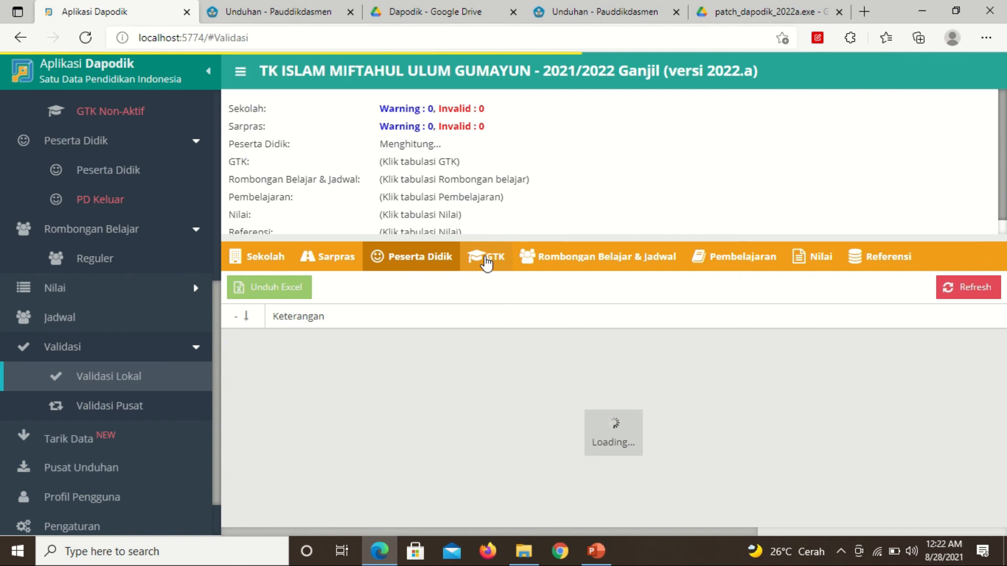
{"action": "left_click", "coordinate": [487, 262]}
{"action": "left_click", "coordinate": [550, 263]}
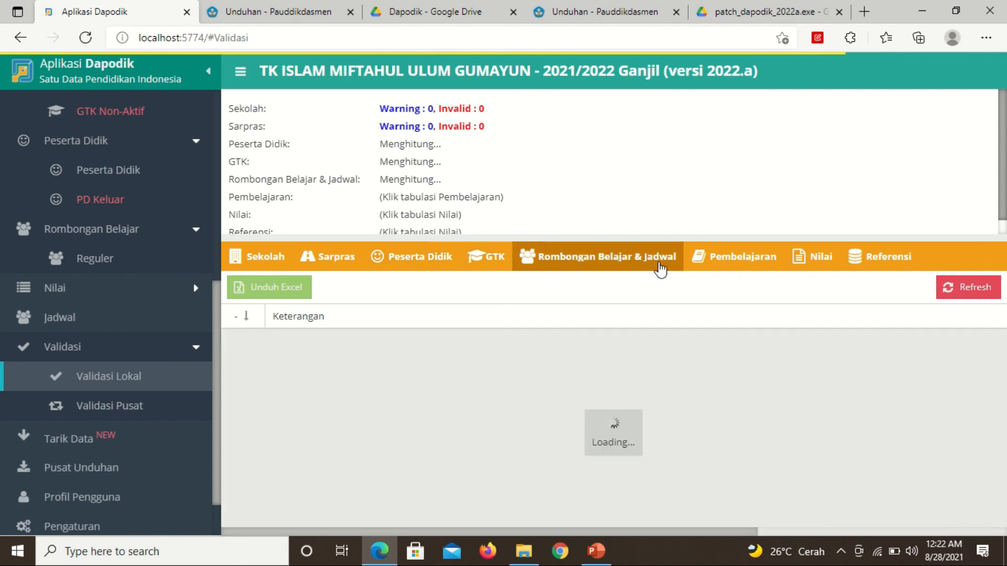
{"action": "left_click", "coordinate": [741, 260]}
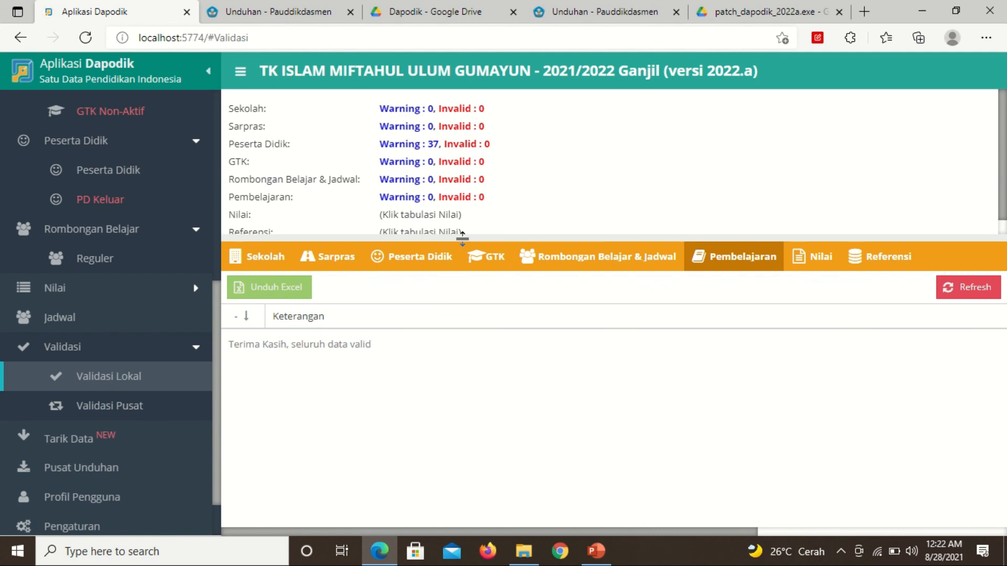
{"action": "left_click", "coordinate": [421, 261]}
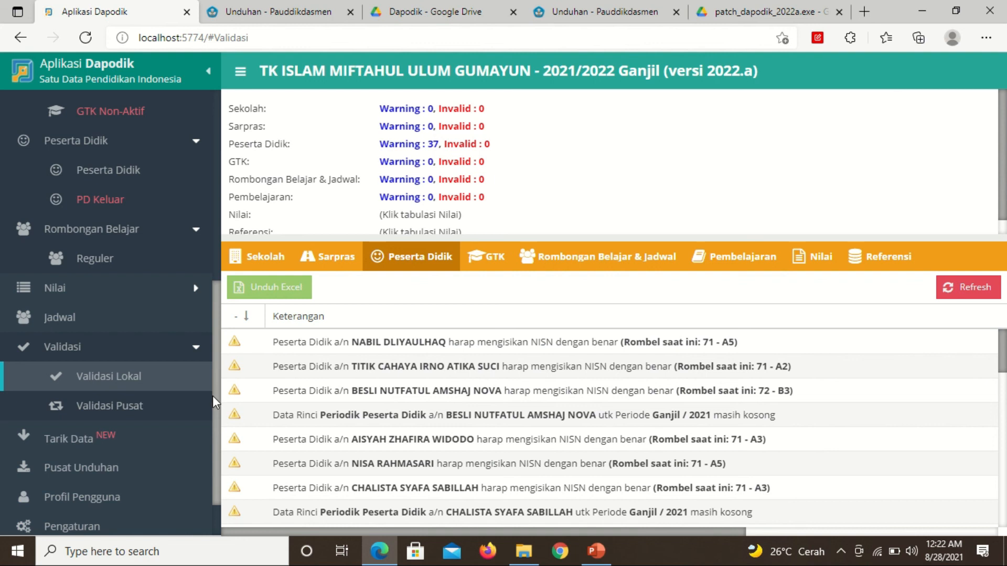
Step: Open Pengaturan, inspect the Tukar Akses Pengguna validation dialog, and close it without entering the school registration code
{"action": "scroll", "coordinate": [213, 404], "scroll_direction": "down", "scroll_amount": 2}
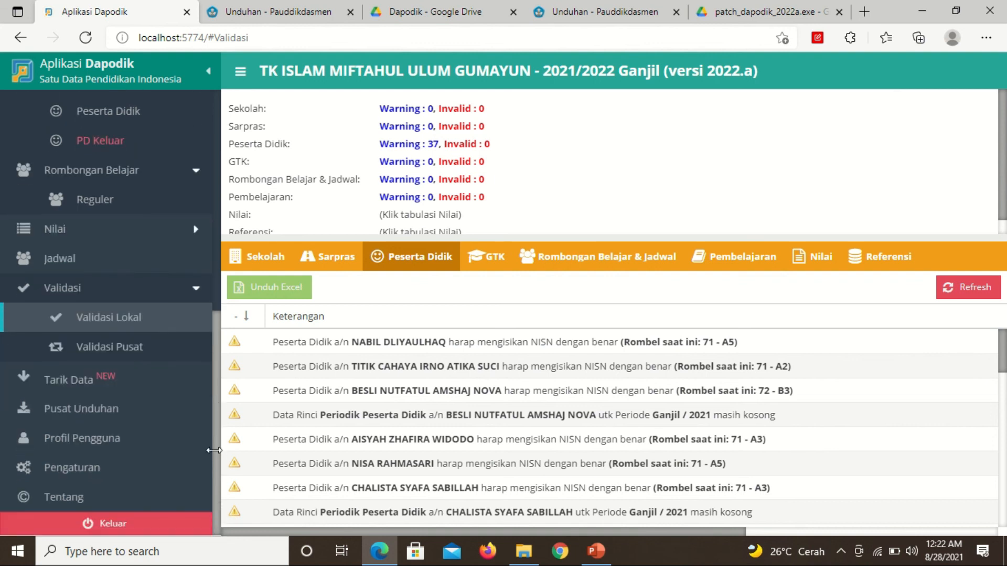
{"action": "left_click", "coordinate": [53, 467]}
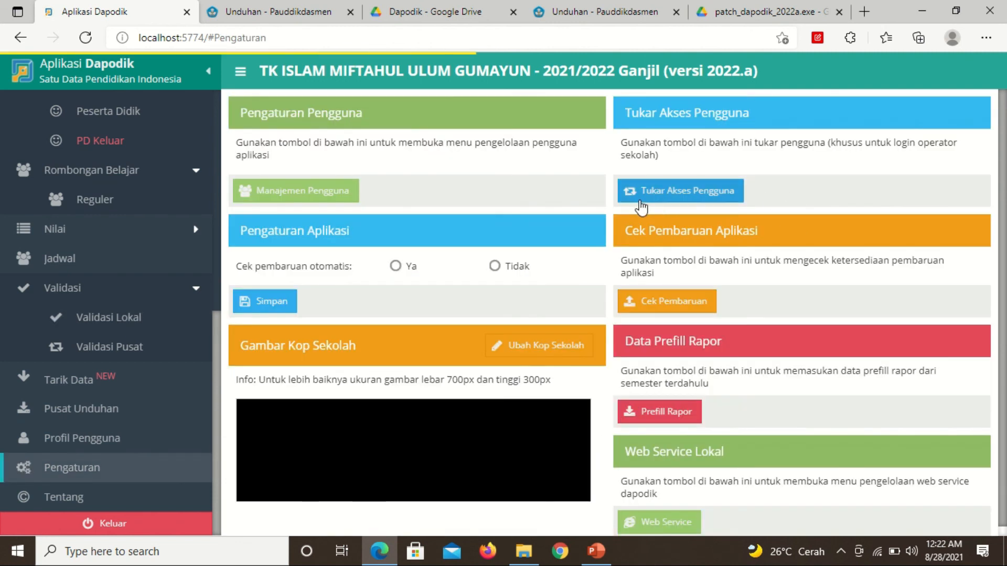
{"action": "left_click", "coordinate": [693, 196]}
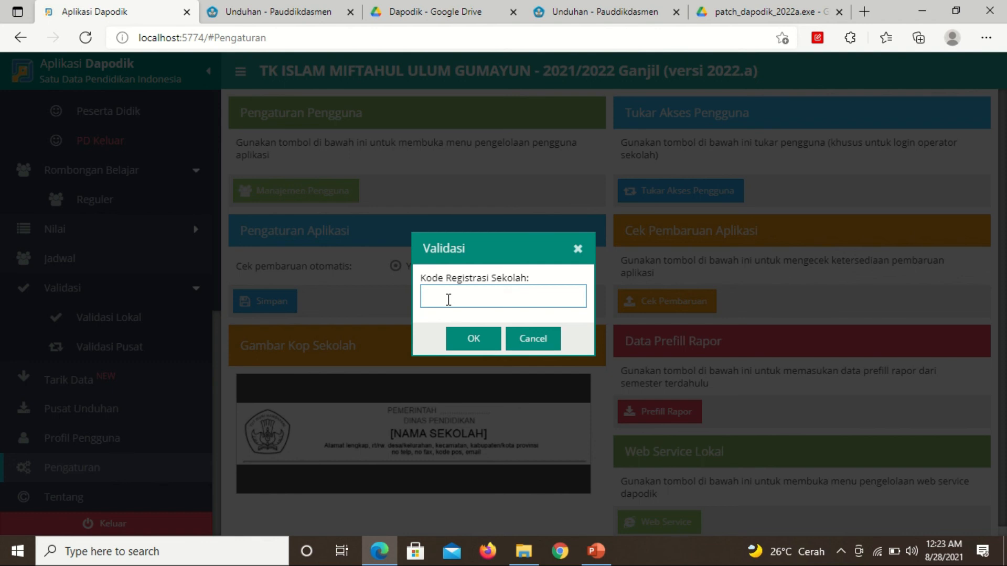
{"action": "left_click", "coordinate": [578, 251]}
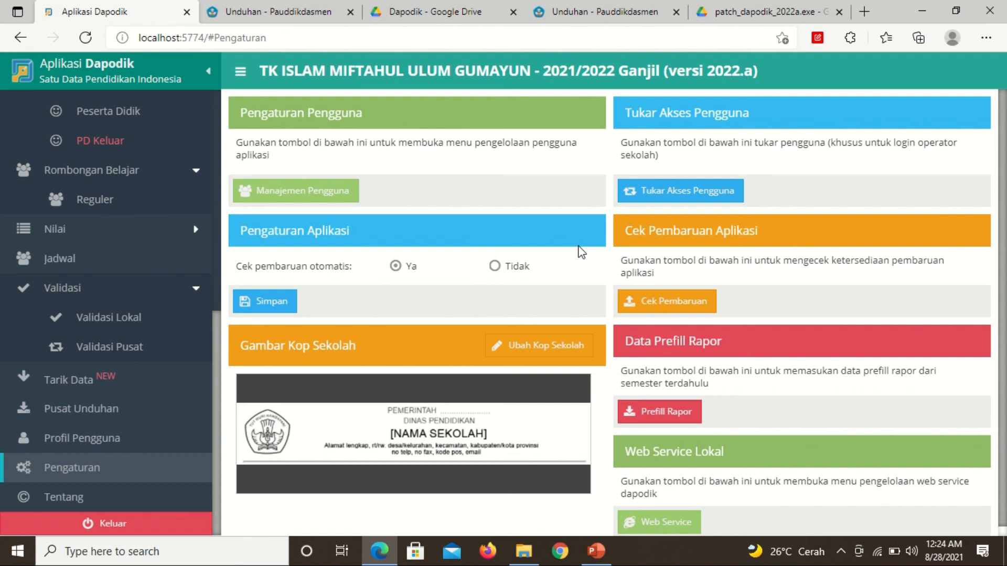
{"action": "mouse_move", "coordinate": [451, 6]}
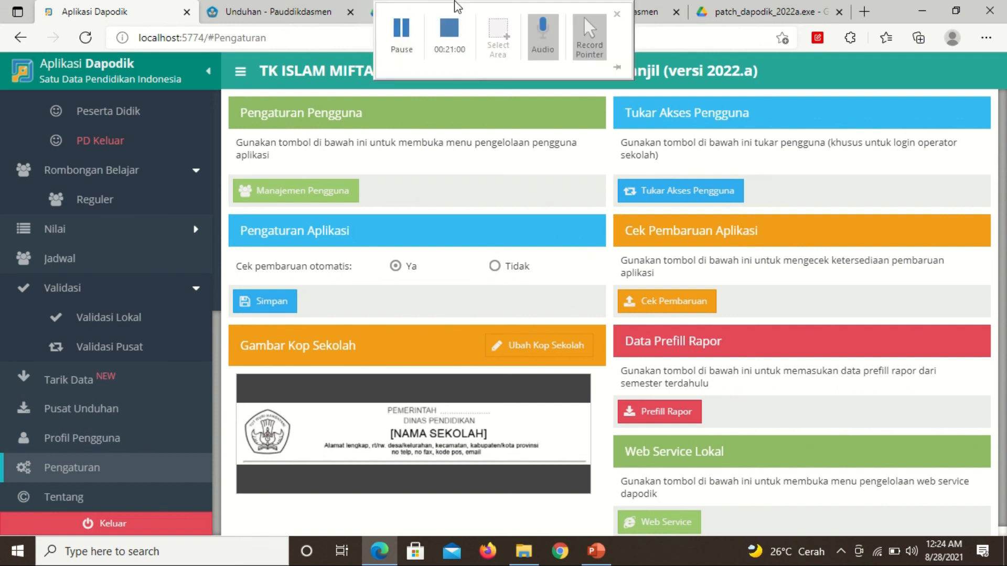
{"action": "left_click", "coordinate": [447, 42]}
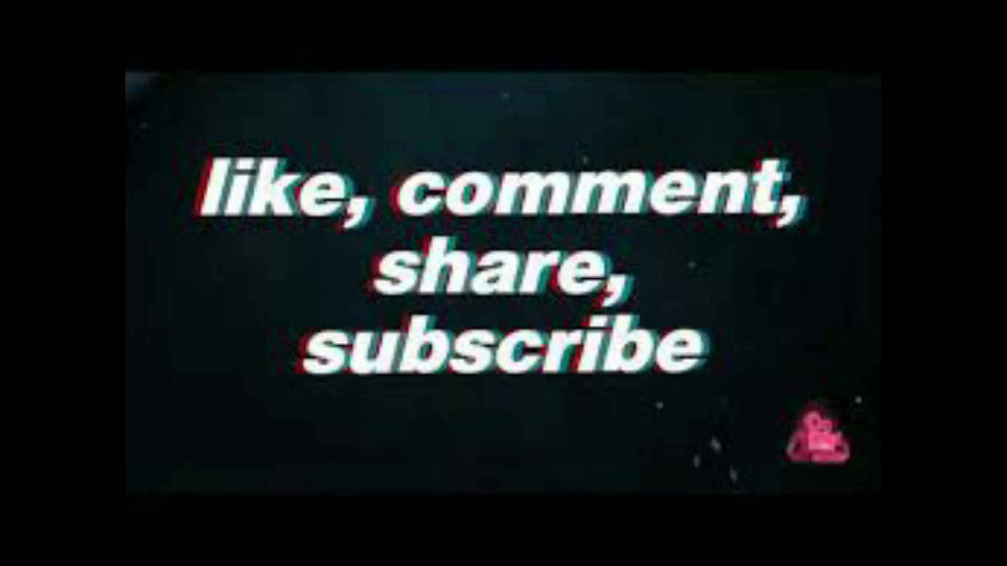